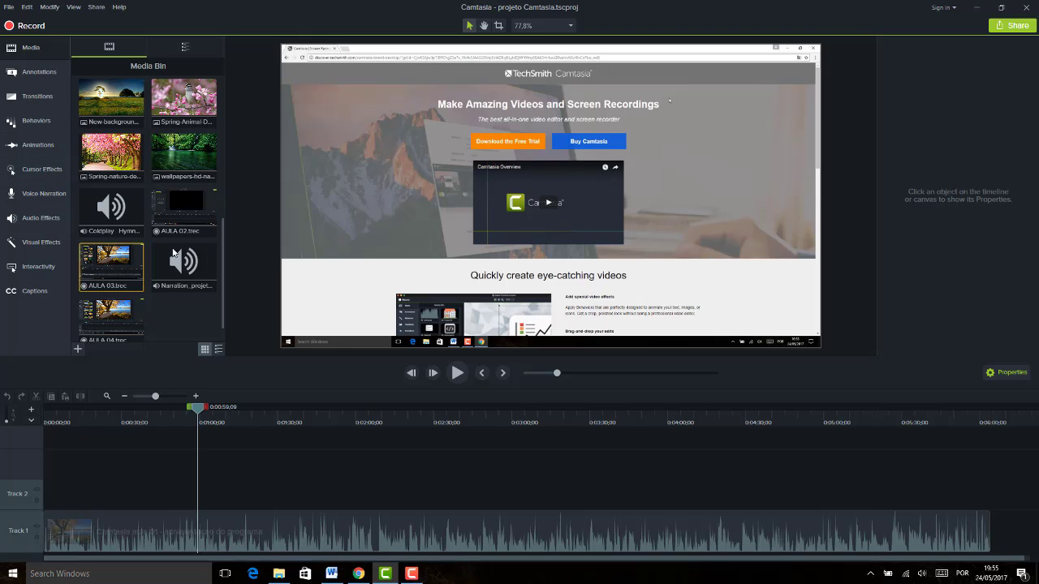
- Delete the unused Narration_projeto audio clip from the Media Bin
{"action": "left_click", "coordinate": [132, 144]}
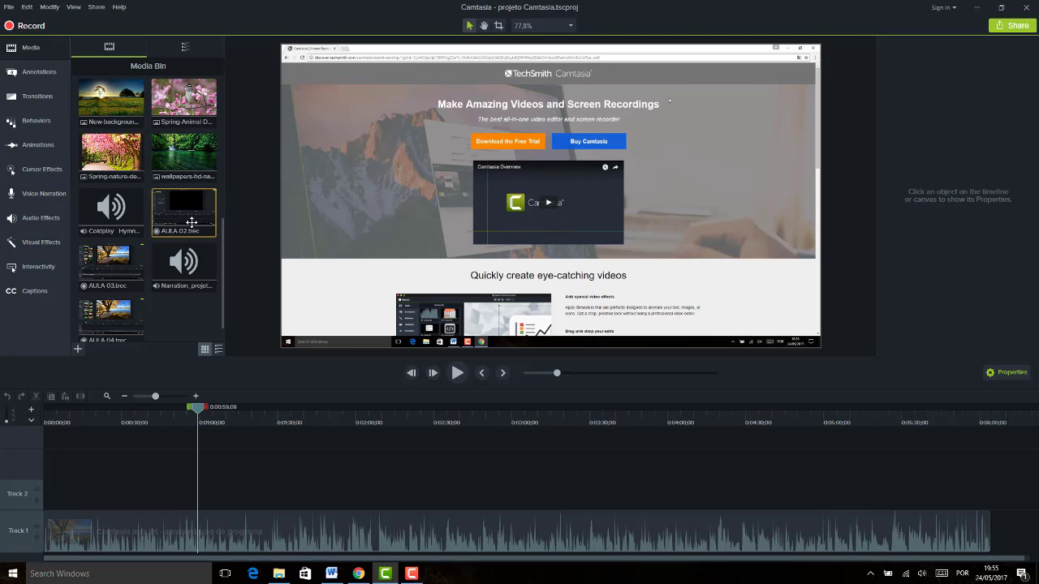
{"action": "left_click", "coordinate": [33, 48]}
{"action": "left_click", "coordinate": [37, 50]}
{"action": "left_click", "coordinate": [198, 260]}
{"action": "key", "text": "Delete"}
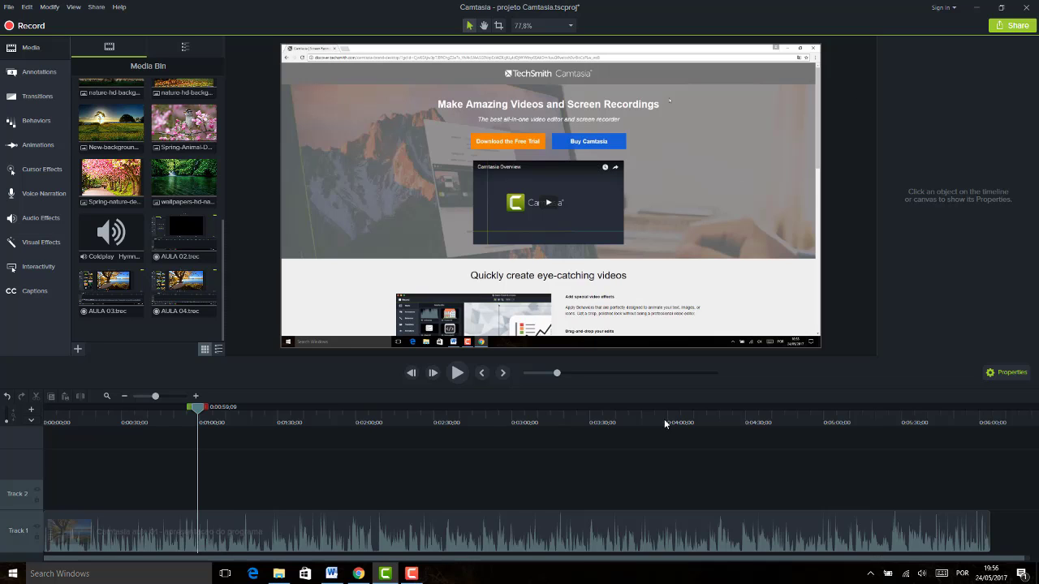
- Show the desktop and view the Yeti USB microphone and Multilaser headset pictures, closing each one after viewing
{"action": "right_click", "coordinate": [586, 574]}
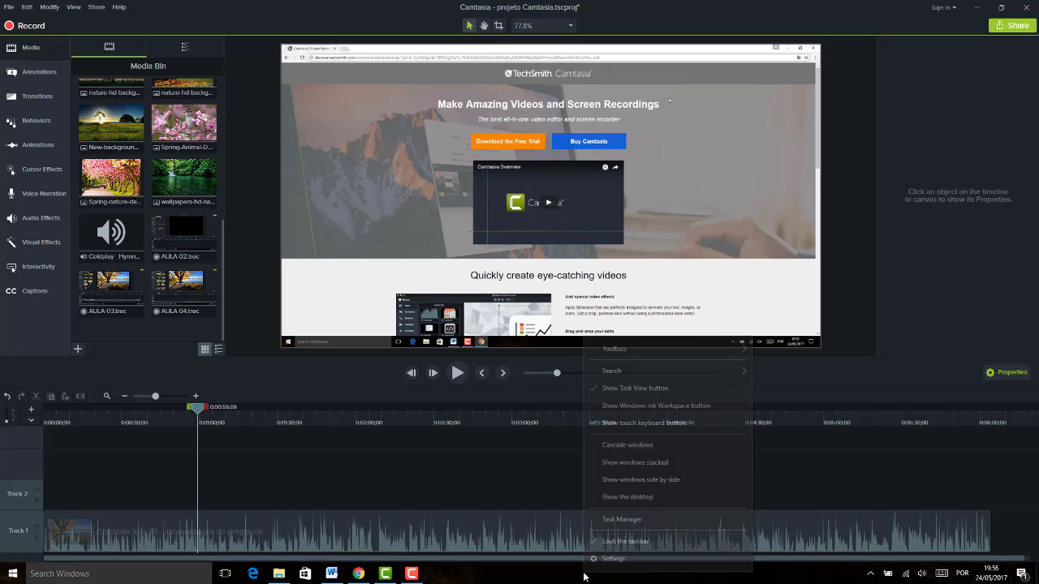
{"action": "left_click", "coordinate": [640, 498]}
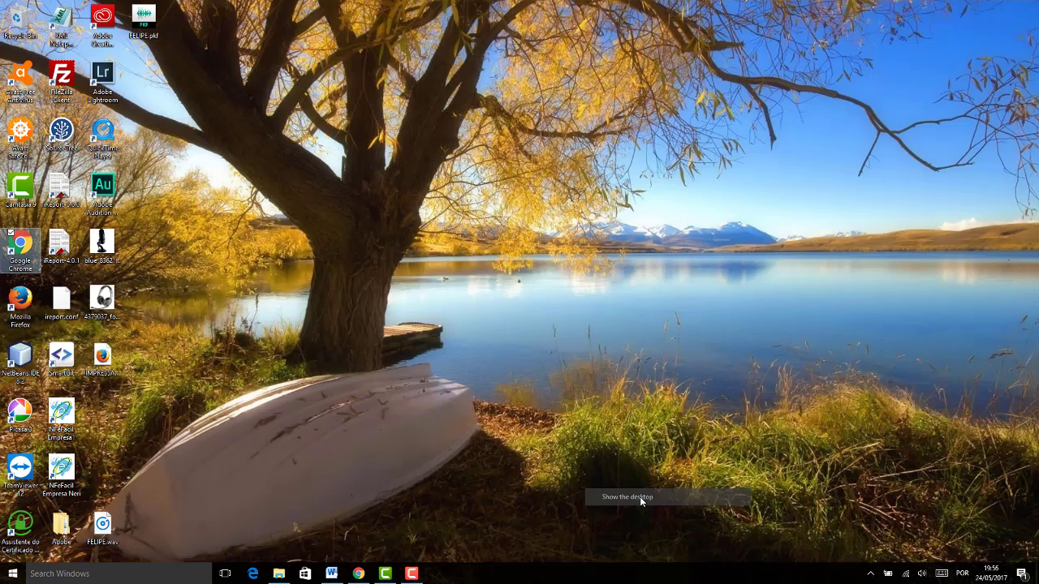
{"action": "double_click", "coordinate": [104, 244]}
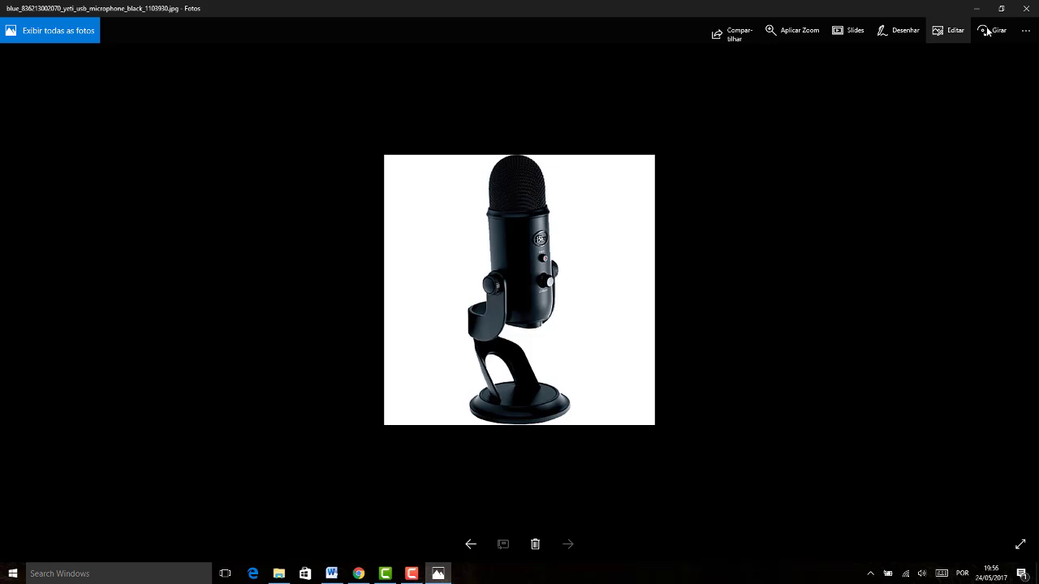
{"action": "left_click", "coordinate": [1028, 8]}
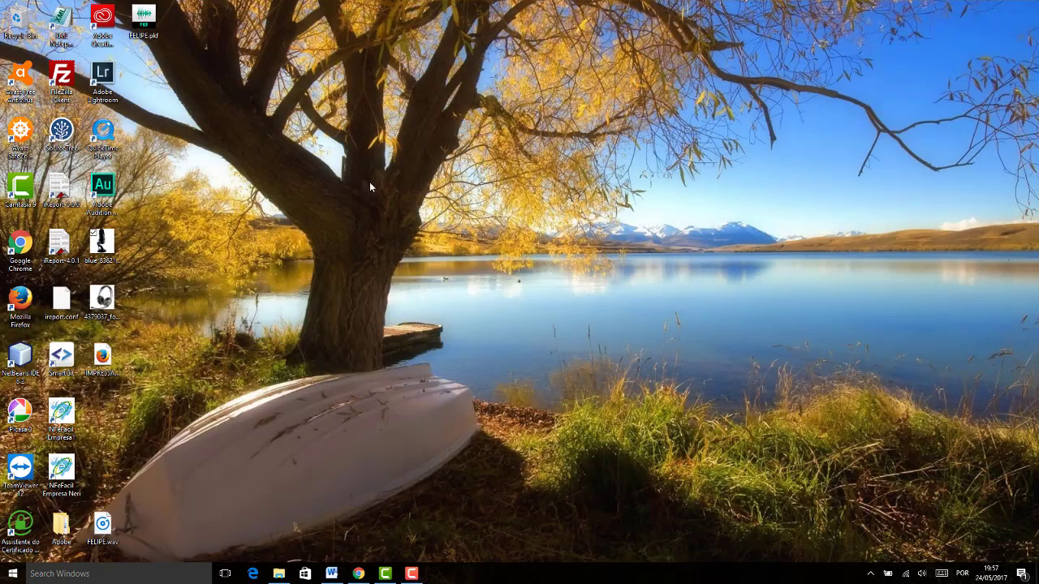
{"action": "double_click", "coordinate": [102, 302]}
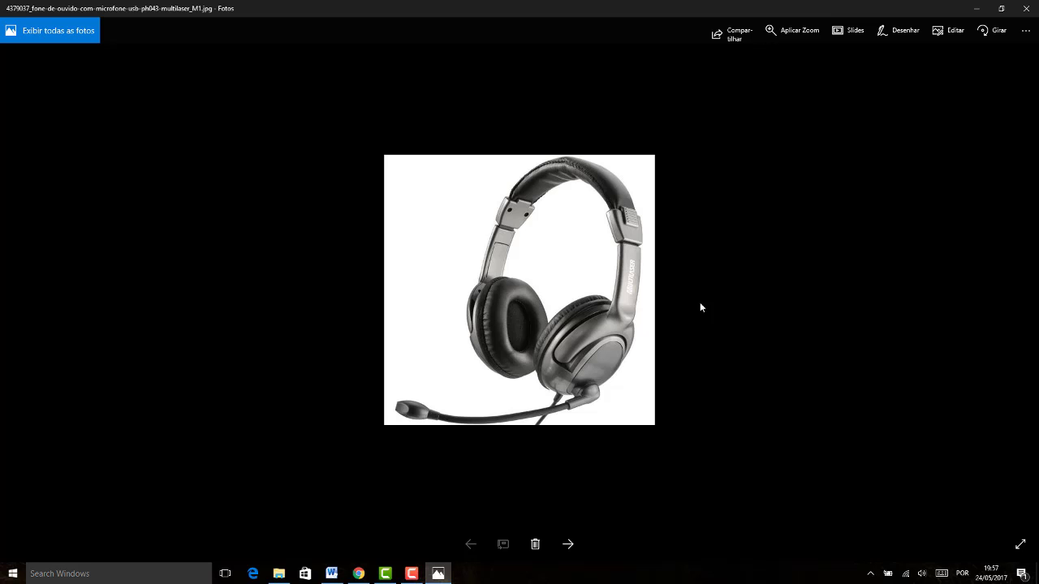
{"action": "left_click", "coordinate": [1031, 9]}
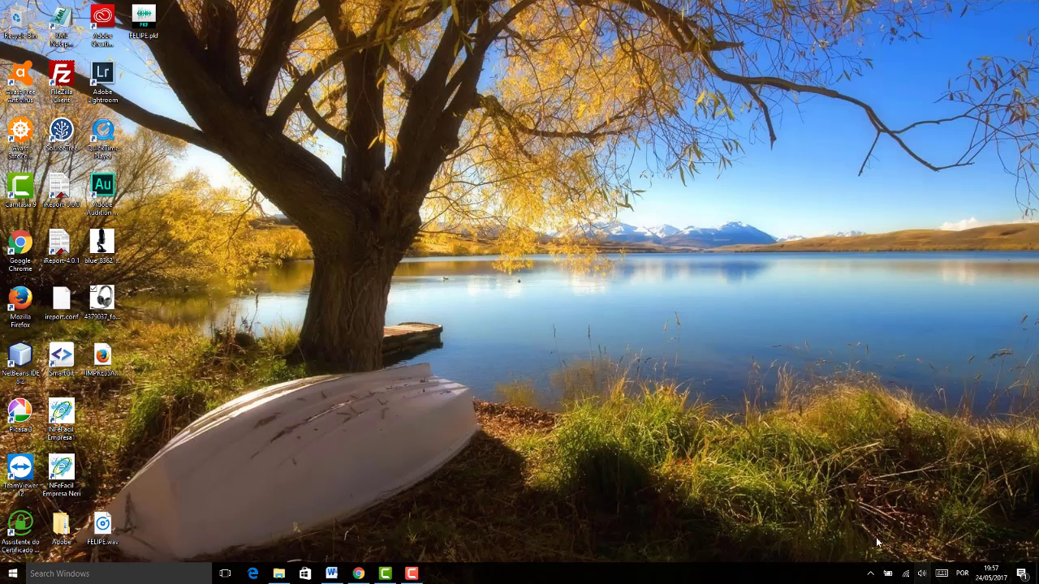
- Open the Windows recording devices list and compare the Realtek and Yeti Stereo microphones, checking which is the default
{"action": "right_click", "coordinate": [922, 578]}
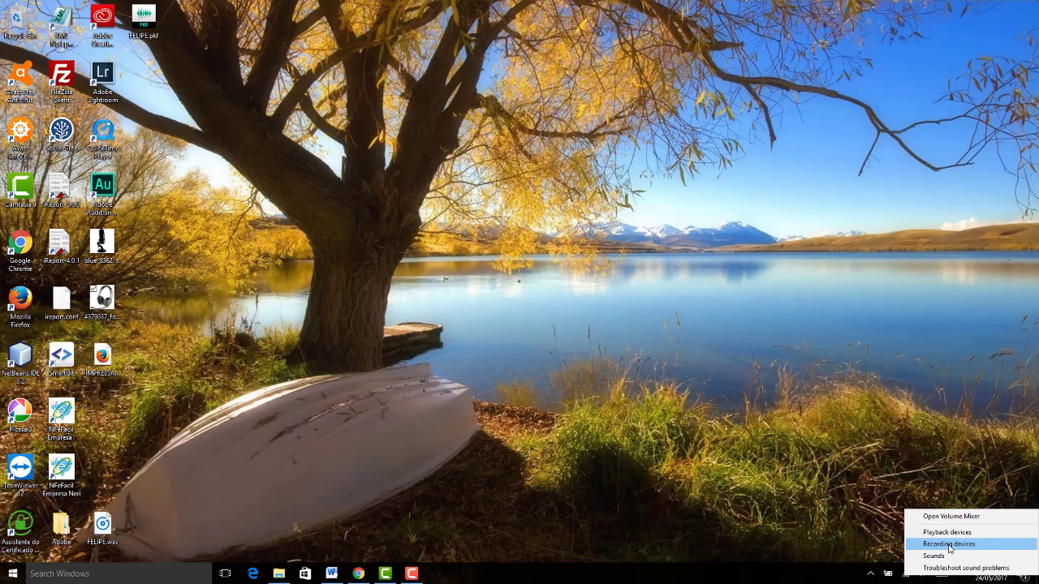
{"action": "left_click", "coordinate": [923, 574]}
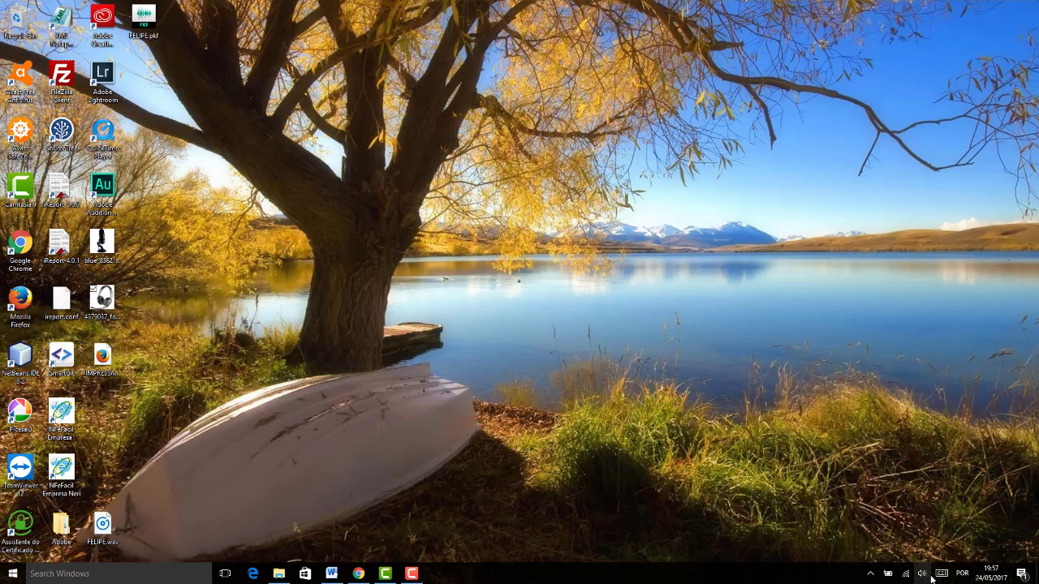
{"action": "right_click", "coordinate": [923, 575]}
{"action": "left_click", "coordinate": [954, 542]}
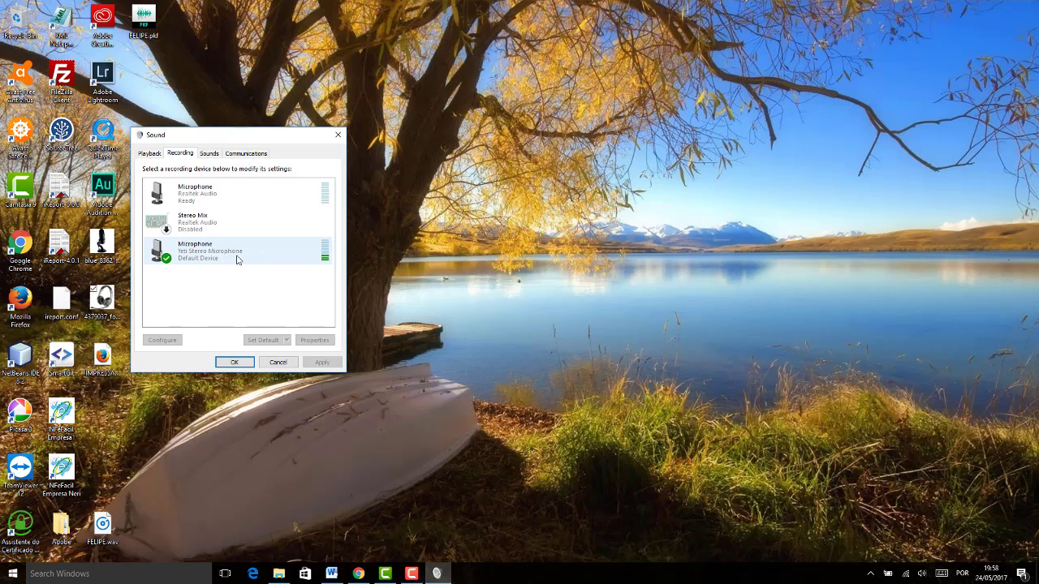
{"action": "left_click", "coordinate": [233, 257]}
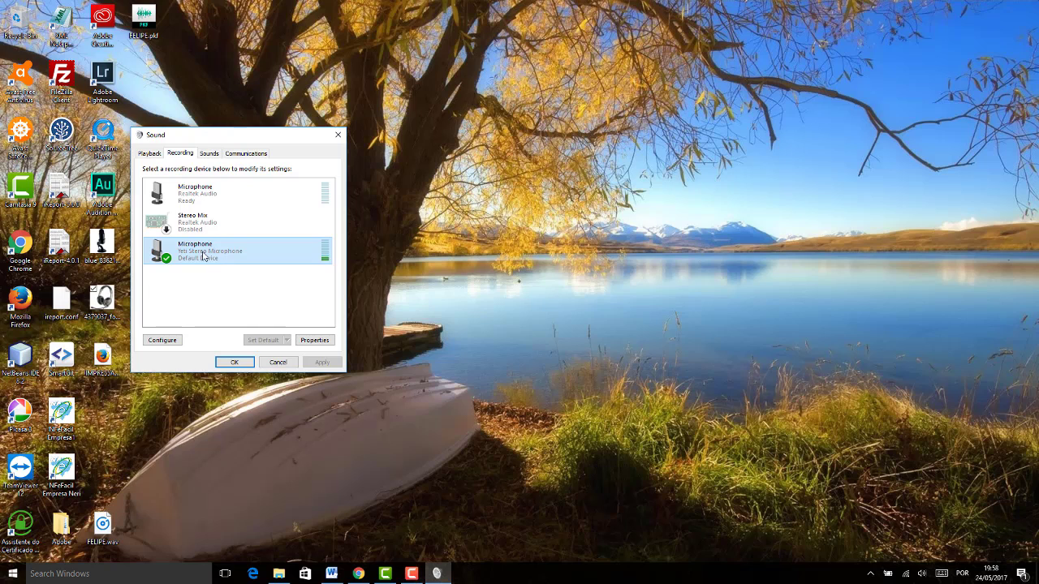
{"action": "left_click", "coordinate": [240, 198]}
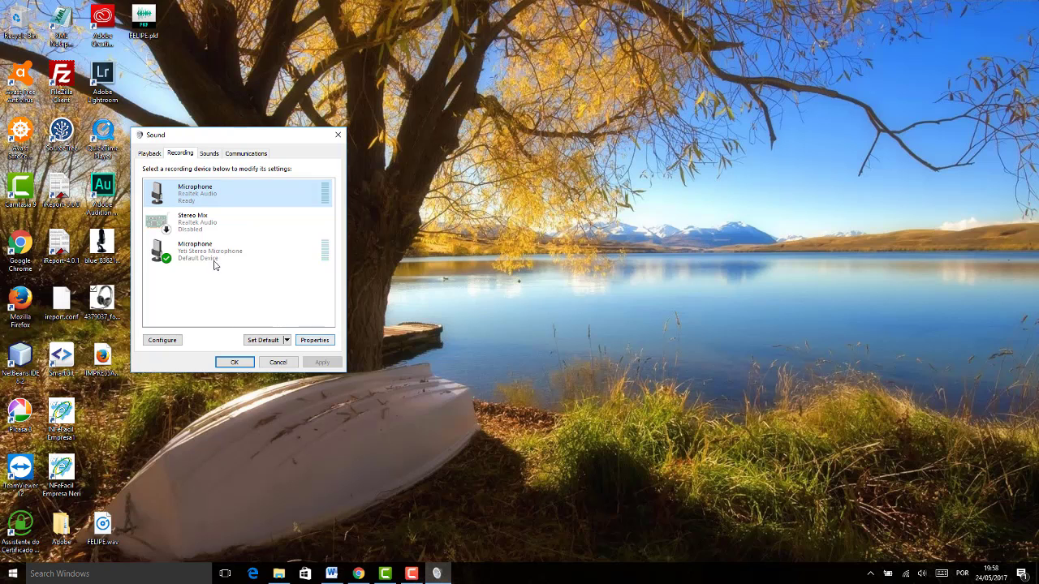
{"action": "left_click", "coordinate": [175, 243]}
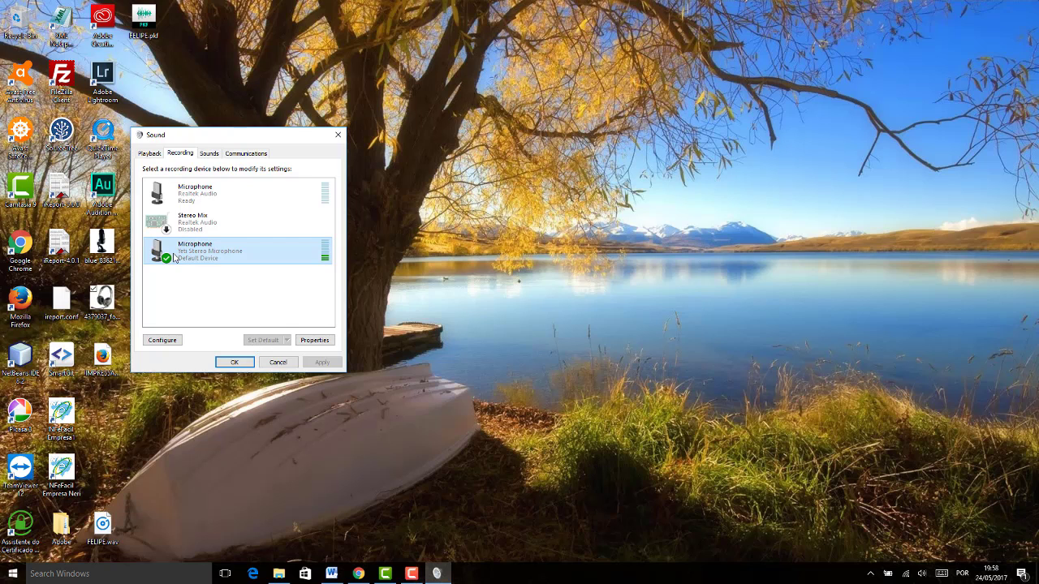
{"action": "left_click", "coordinate": [185, 203]}
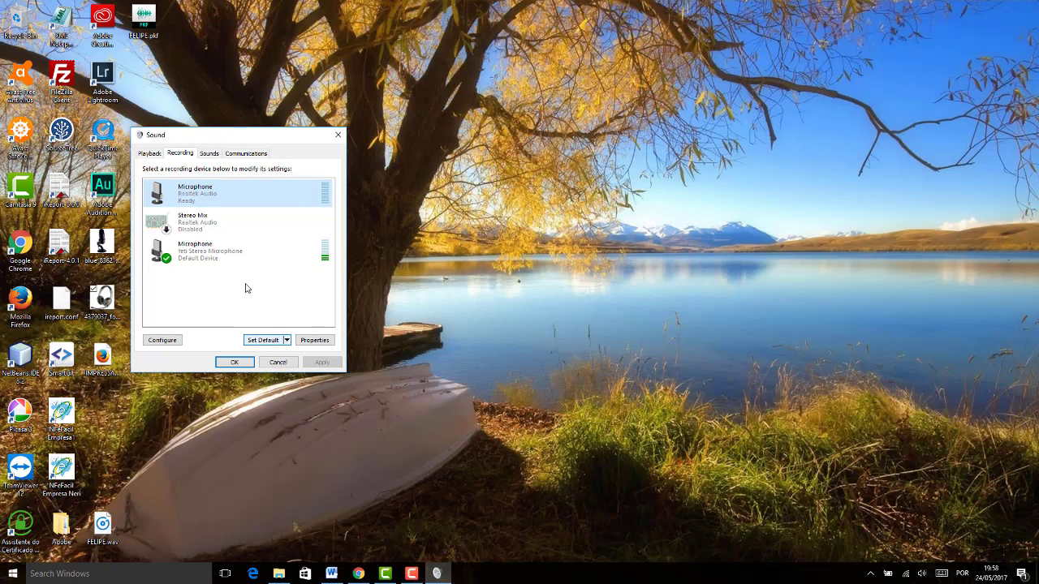
{"action": "left_click", "coordinate": [214, 254]}
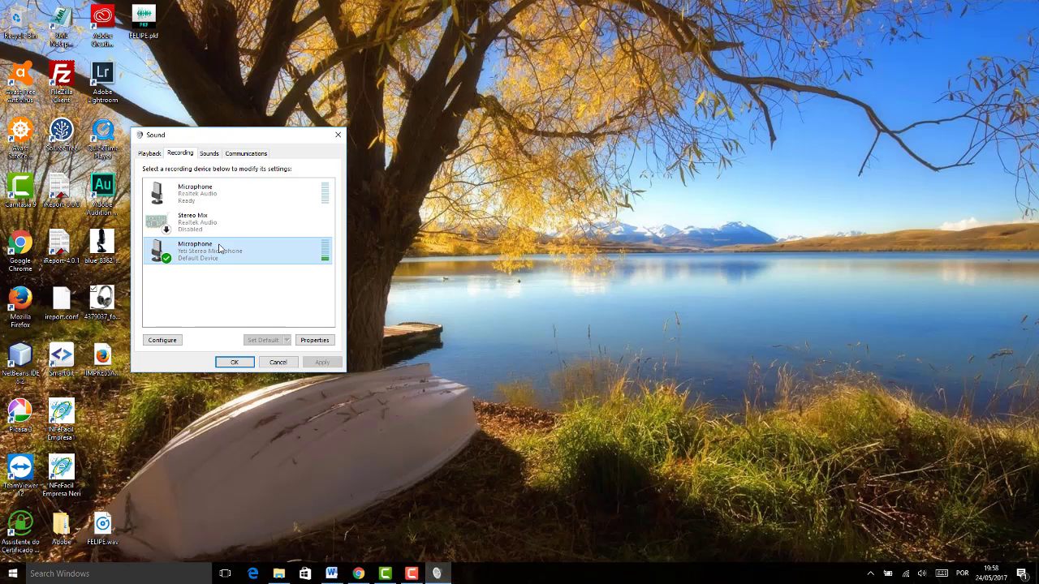
{"action": "left_click", "coordinate": [235, 363]}
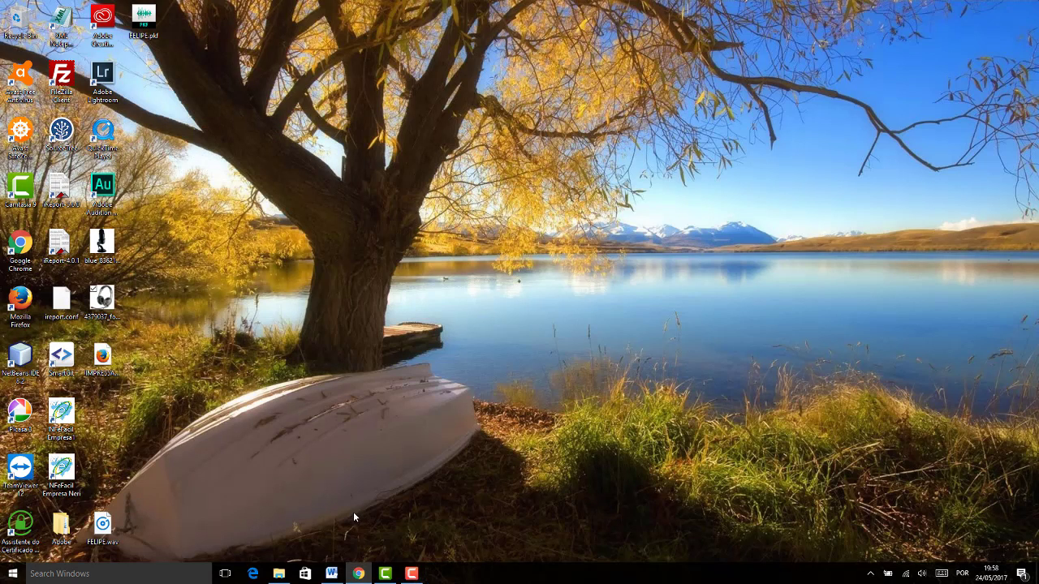
- Switch to Camtasia and, with the playhead at about 37 seconds, select the Yeti Stereo Microphone as the Voice Narration input
{"action": "left_click", "coordinate": [385, 574]}
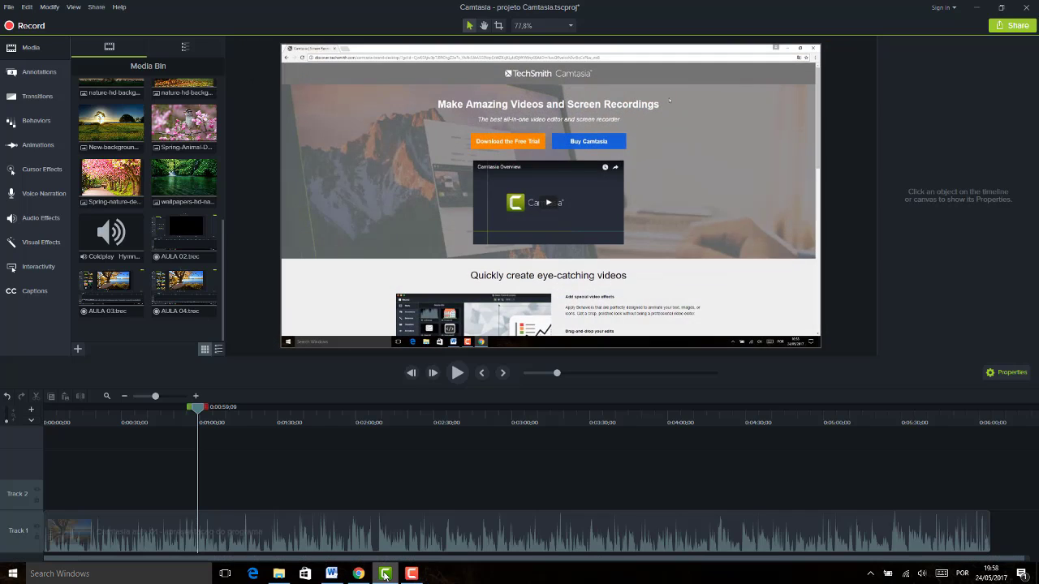
{"action": "left_click_drag", "start_coordinate": [151, 421], "coordinate": [142, 418]}
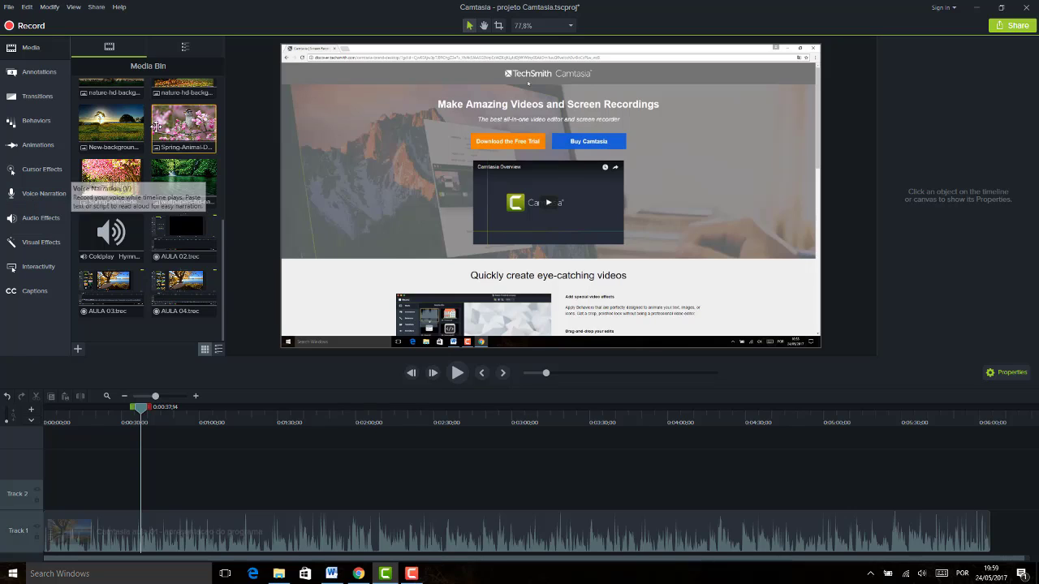
{"action": "key", "text": "v"}
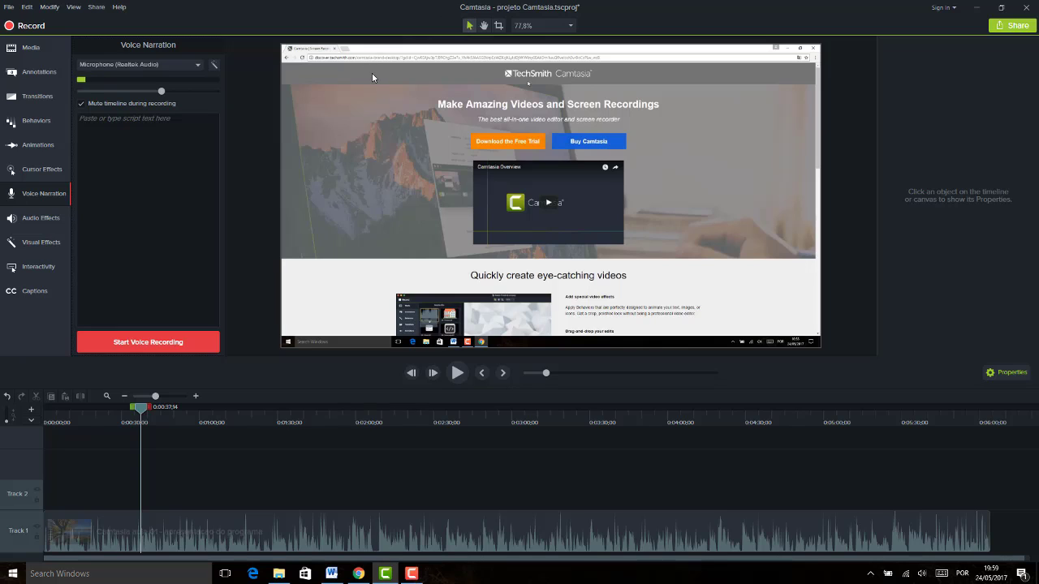
{"action": "left_click", "coordinate": [197, 67]}
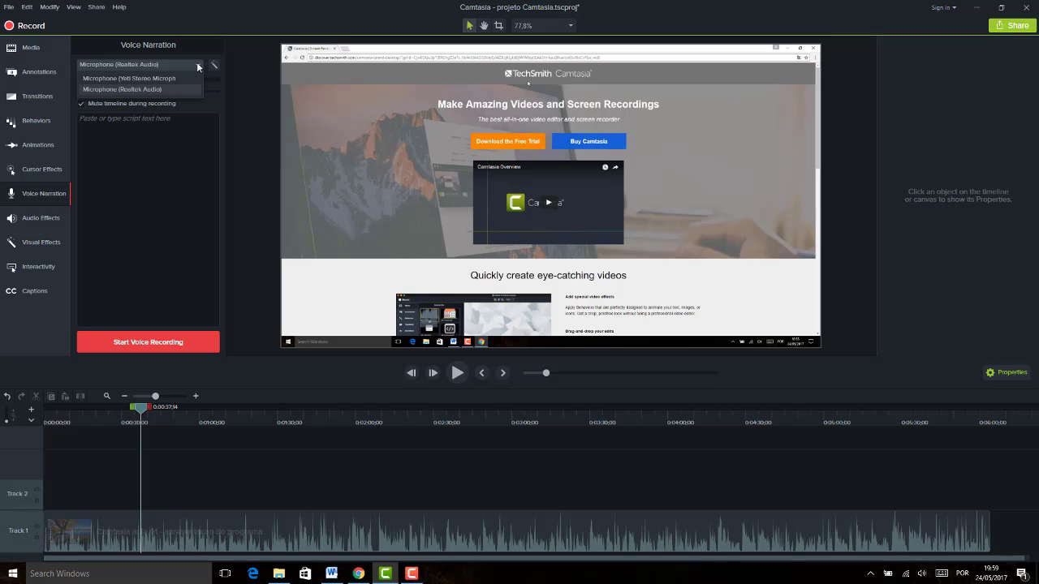
{"action": "left_click", "coordinate": [128, 78]}
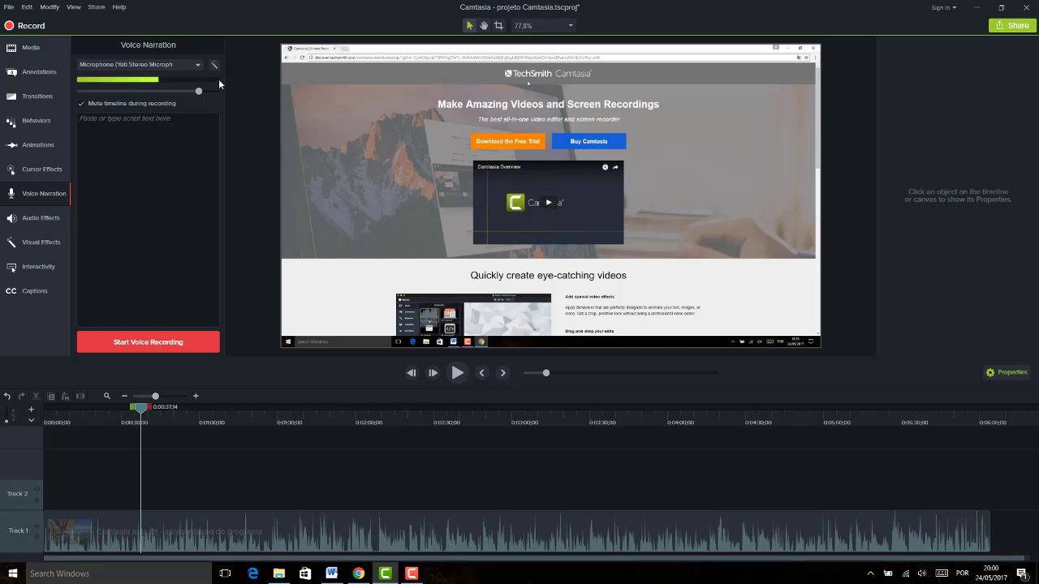
- Try higher and lower microphone recording levels and turn on Auto Leveling for the voice narration
{"action": "mouse_move", "coordinate": [199, 91]}
{"action": "left_mouse_down"}
{"action": "mouse_move", "coordinate": [89, 99]}
{"action": "mouse_move", "coordinate": [217, 95]}
{"action": "mouse_move", "coordinate": [208, 93]}
{"action": "left_mouse_up"}
{"action": "left_click_drag", "start_coordinate": [209, 91], "coordinate": [190, 92]}
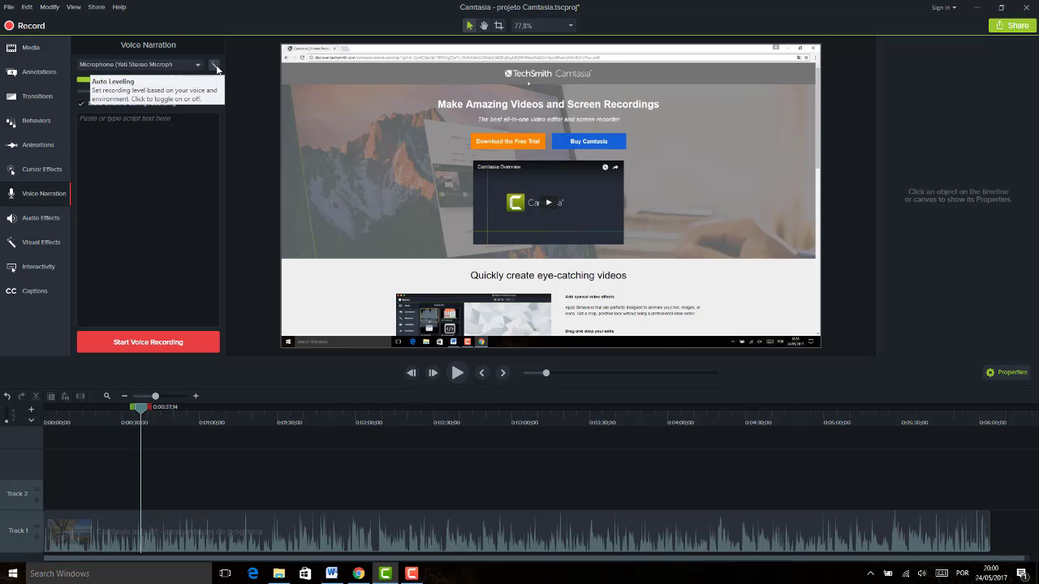
{"action": "left_click", "coordinate": [215, 65]}
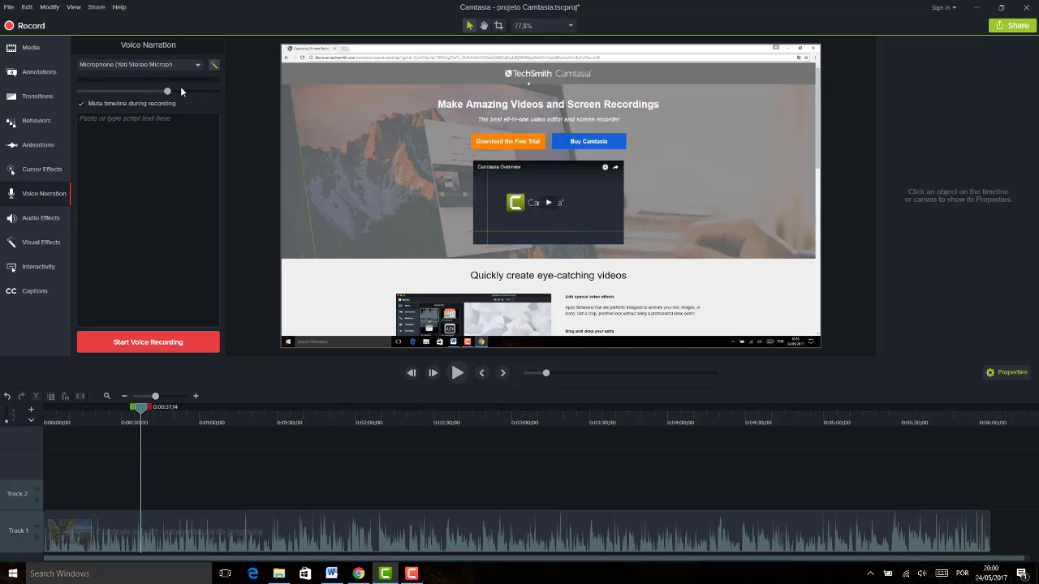
{"action": "left_click", "coordinate": [181, 91]}
- Delete the clip from Track 1 and record a short voice narration
{"action": "left_click", "coordinate": [195, 528]}
{"action": "key", "text": "Delete"}
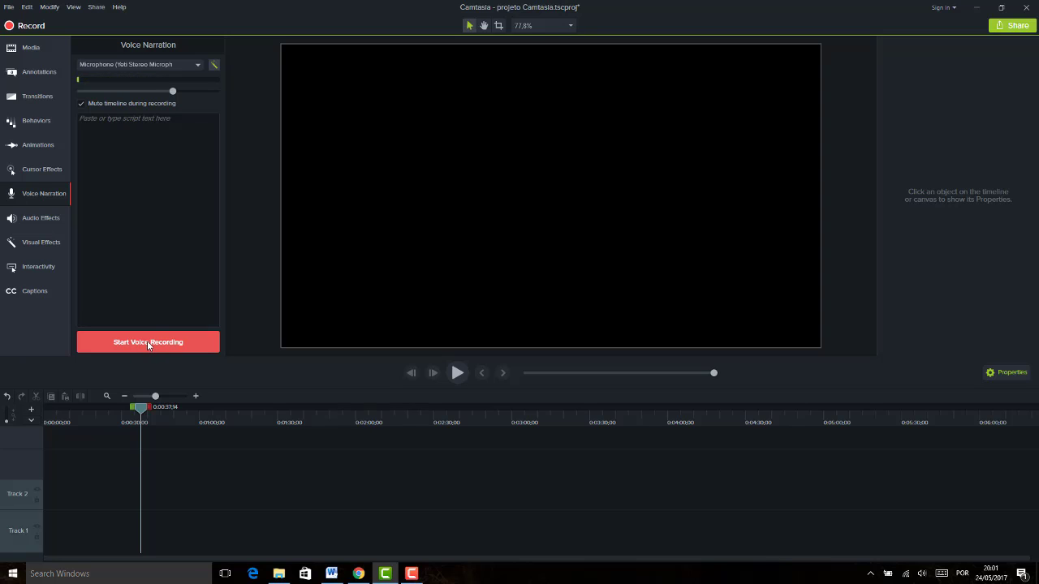
{"action": "left_click", "coordinate": [148, 343]}
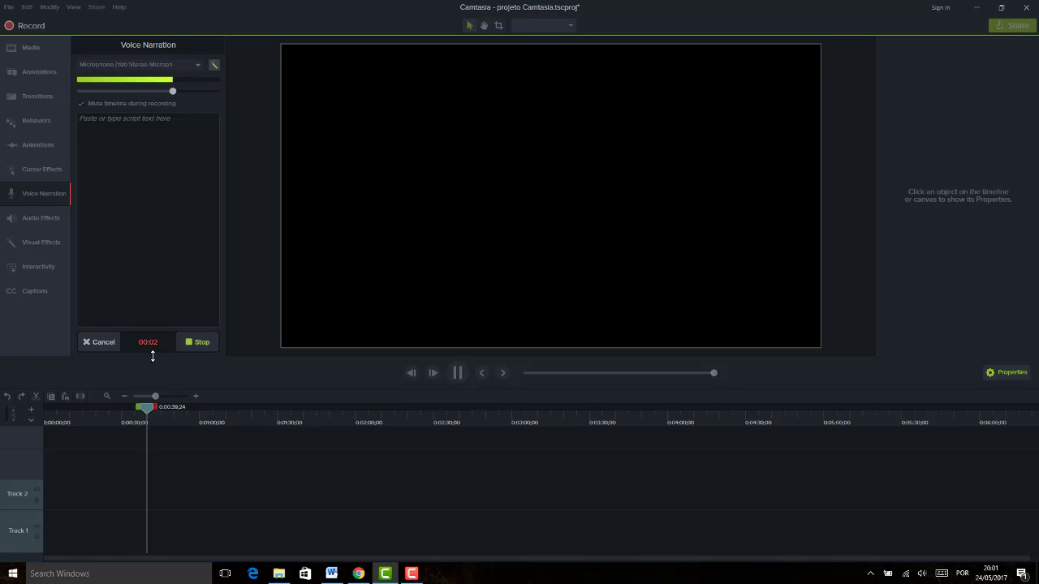
{"action": "left_click", "coordinate": [192, 342]}
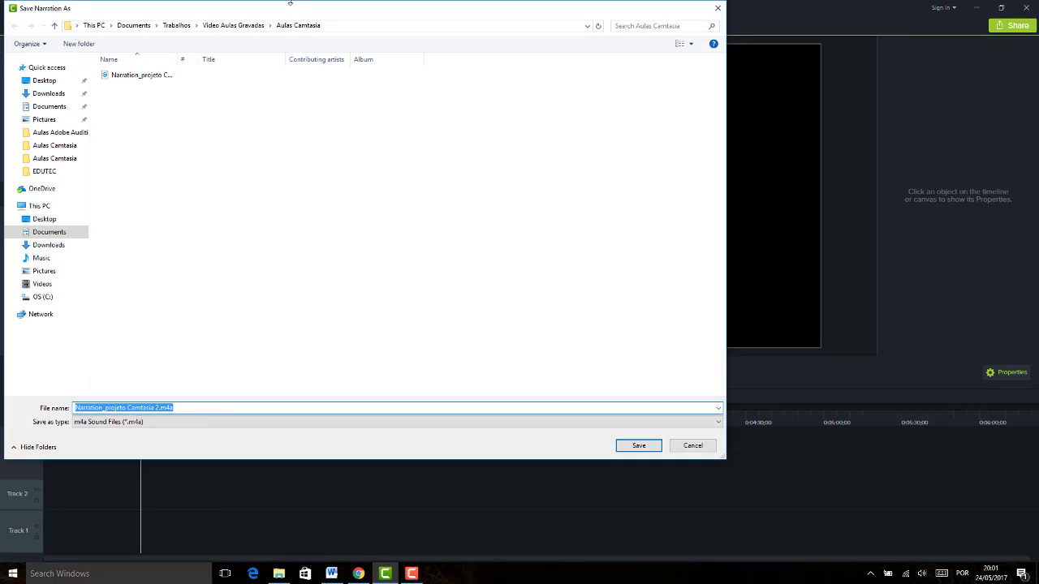
- Move the Save Narration As dialog to the middle of the screen and check the available sound file types
{"action": "left_click_drag", "start_coordinate": [284, 10], "coordinate": [626, 30]}
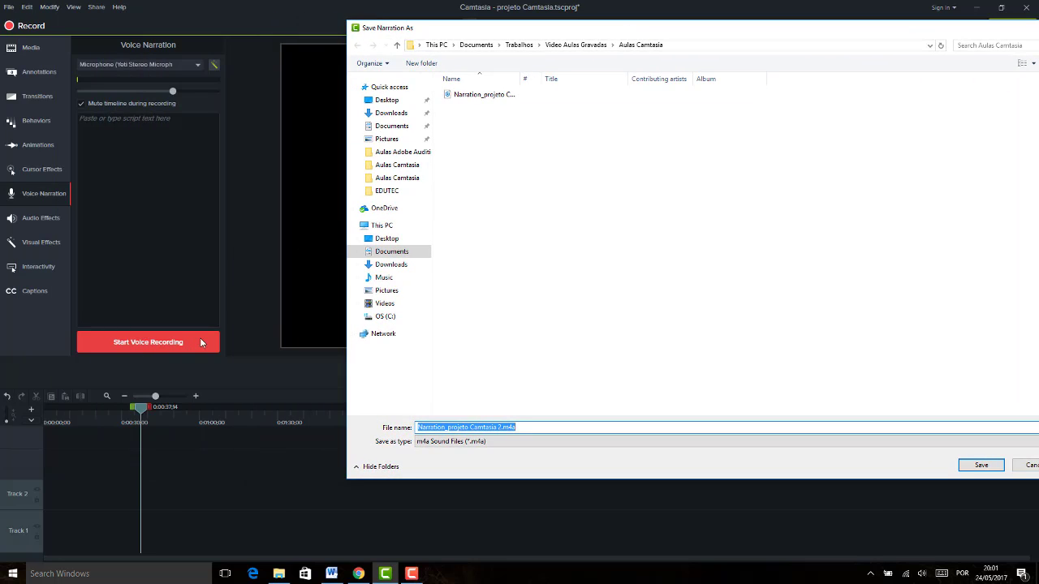
{"action": "left_click_drag", "start_coordinate": [716, 31], "coordinate": [467, 43]}
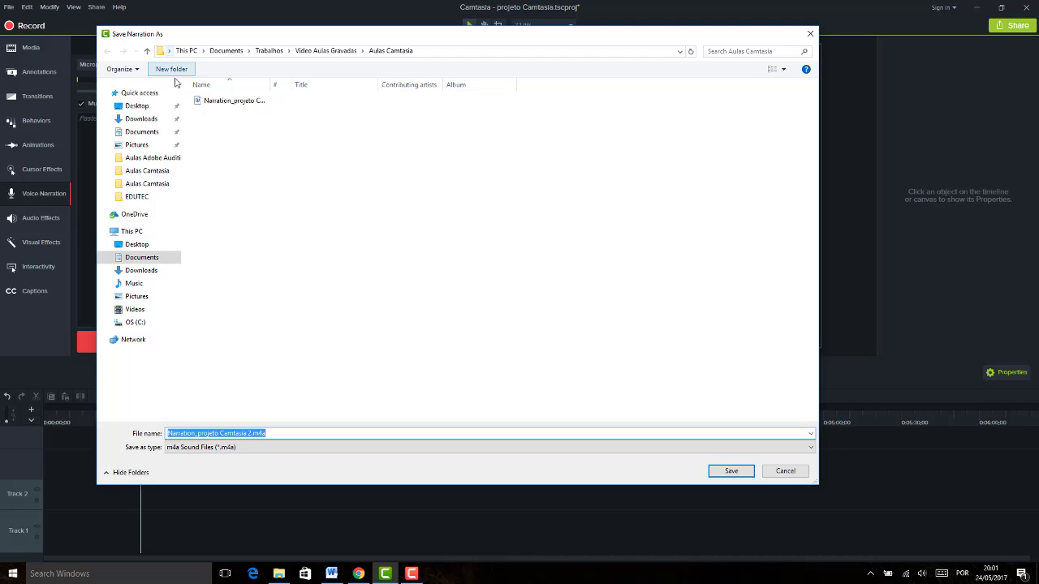
{"action": "left_click", "coordinate": [296, 448]}
{"action": "left_click", "coordinate": [297, 448]}
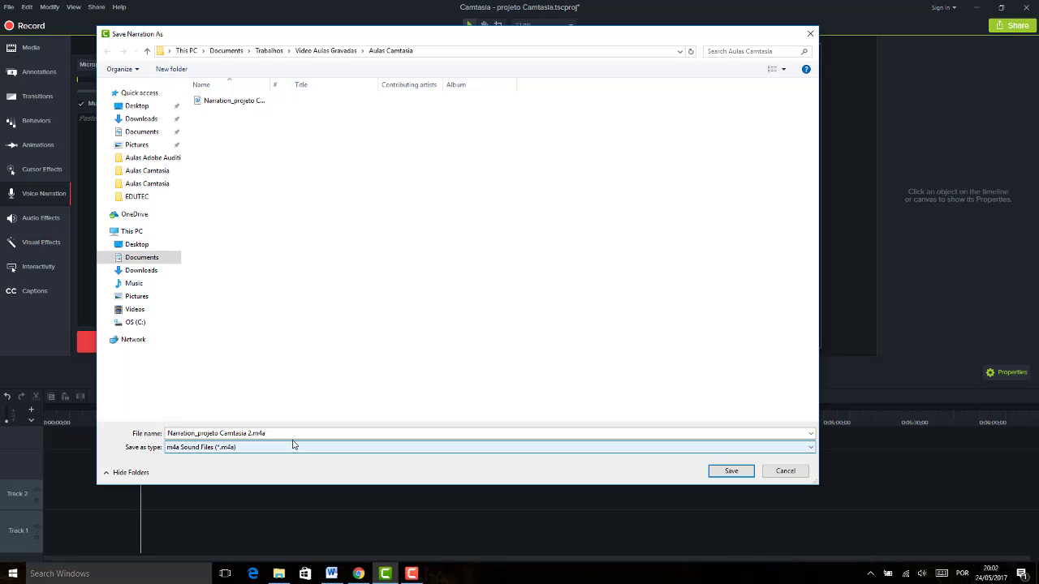
{"action": "left_click", "coordinate": [313, 435]}
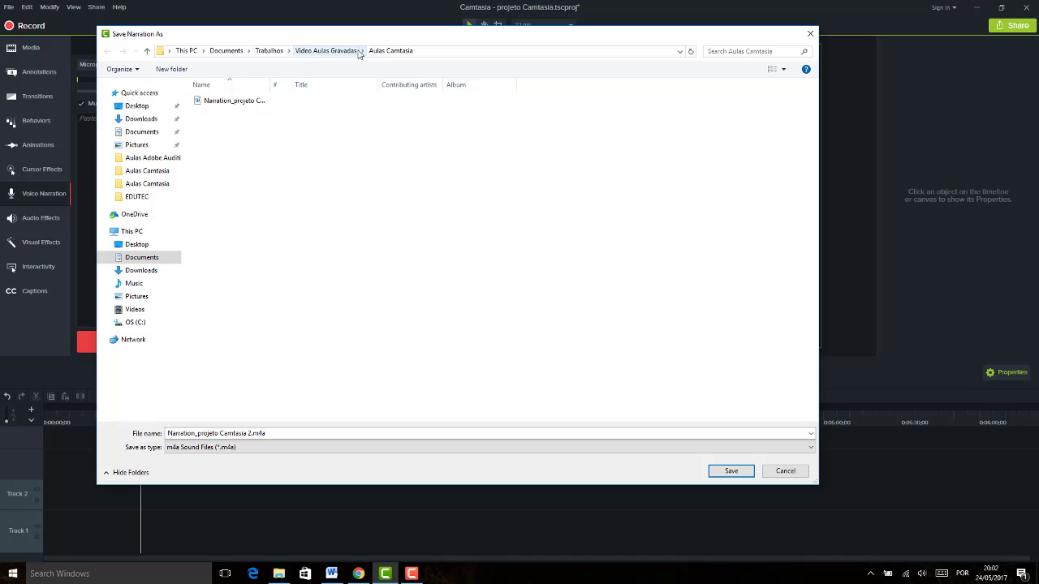
- Enter AULA SOM as the narration's file name in the Aulas Camtasia folder
{"action": "left_click", "coordinate": [255, 101]}
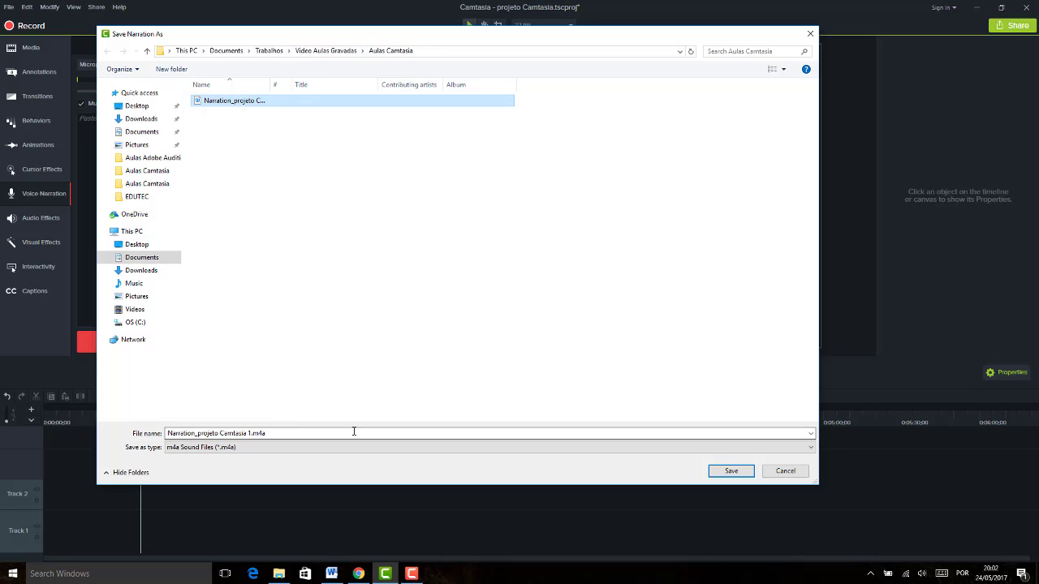
{"action": "left_click", "coordinate": [504, 437]}
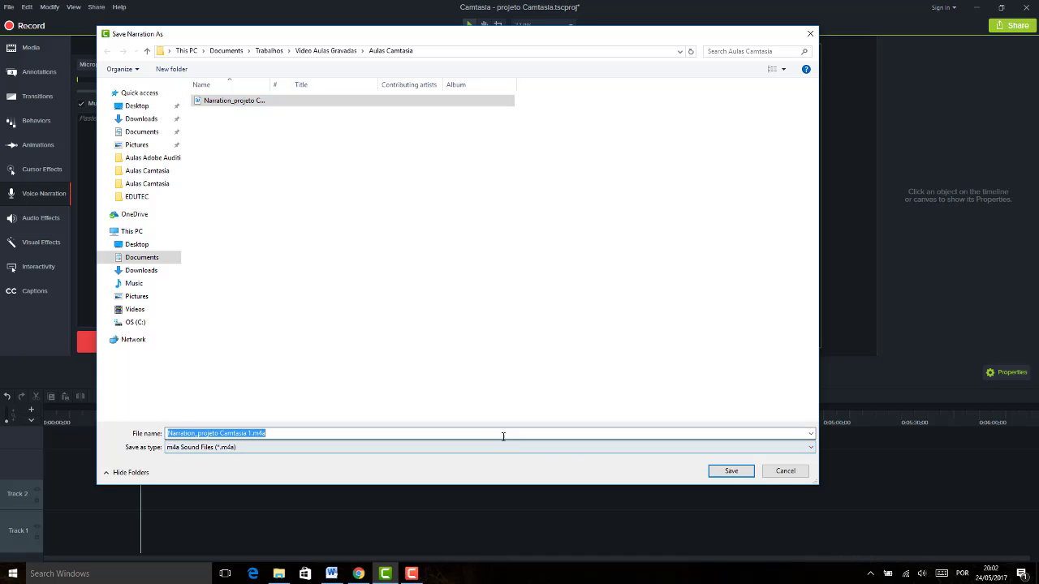
{"action": "type", "text": "AULA G"}
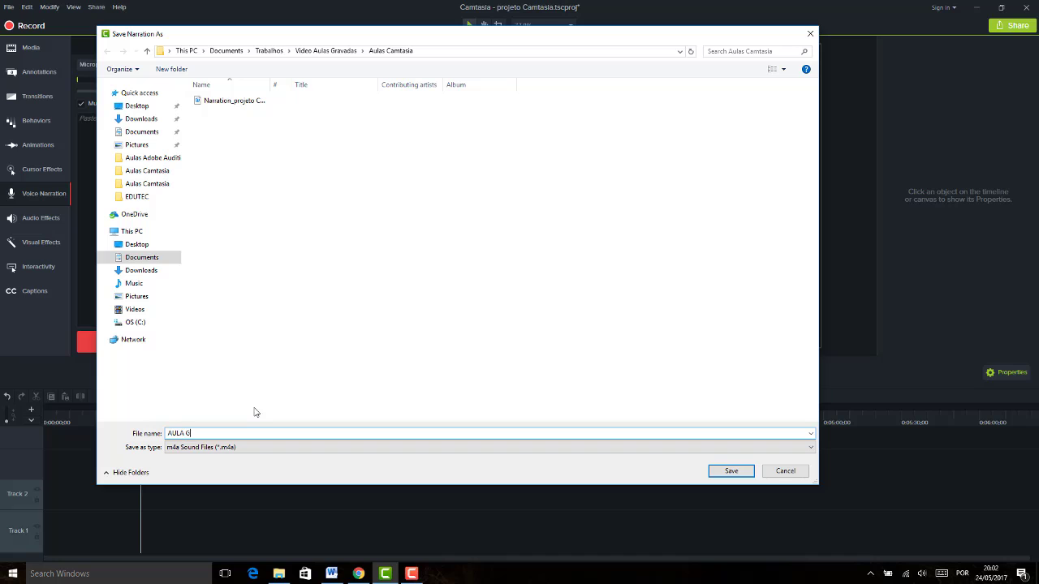
{"action": "type", "text": "CAO SOM"}
{"action": "left_click", "coordinate": [236, 433]}
{"action": "left_click_drag", "start_coordinate": [215, 432], "coordinate": [185, 433]}
{"action": "key", "text": "BackSpace"}
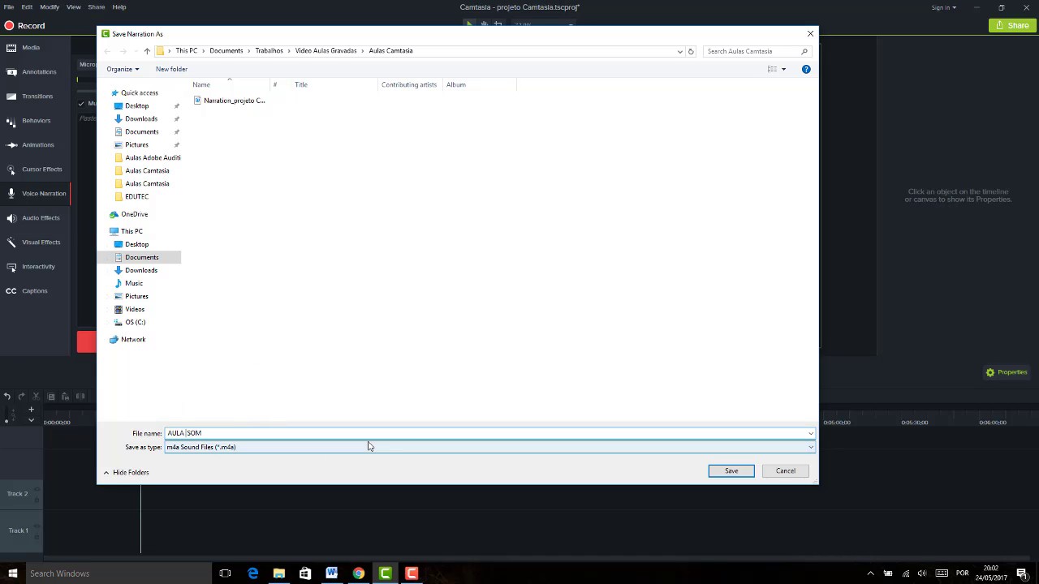
- Save the narration as AULA SOM and select its sound file in the Media Bin
{"action": "left_click", "coordinate": [731, 472]}
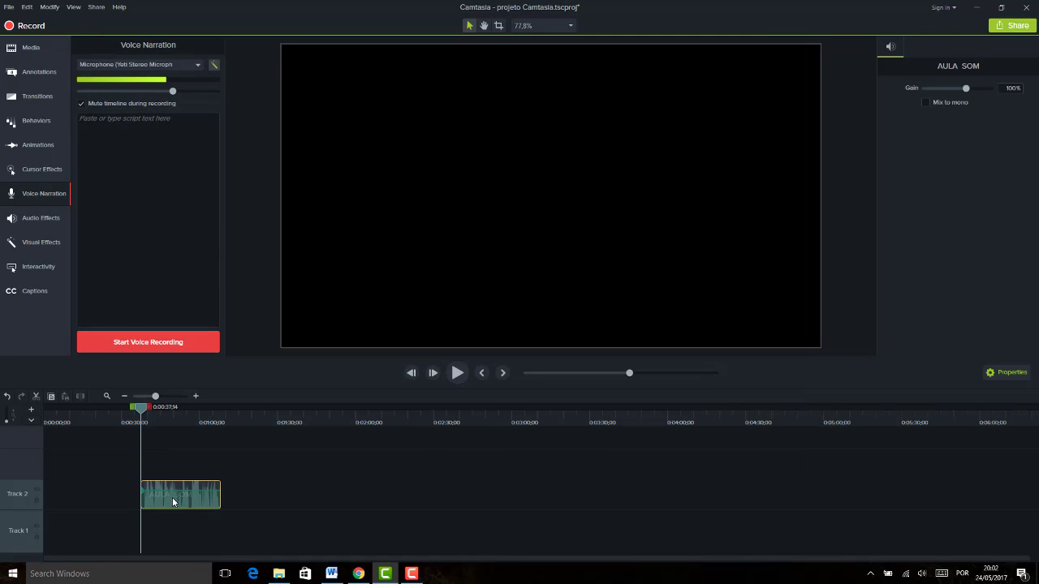
{"action": "left_click", "coordinate": [275, 500]}
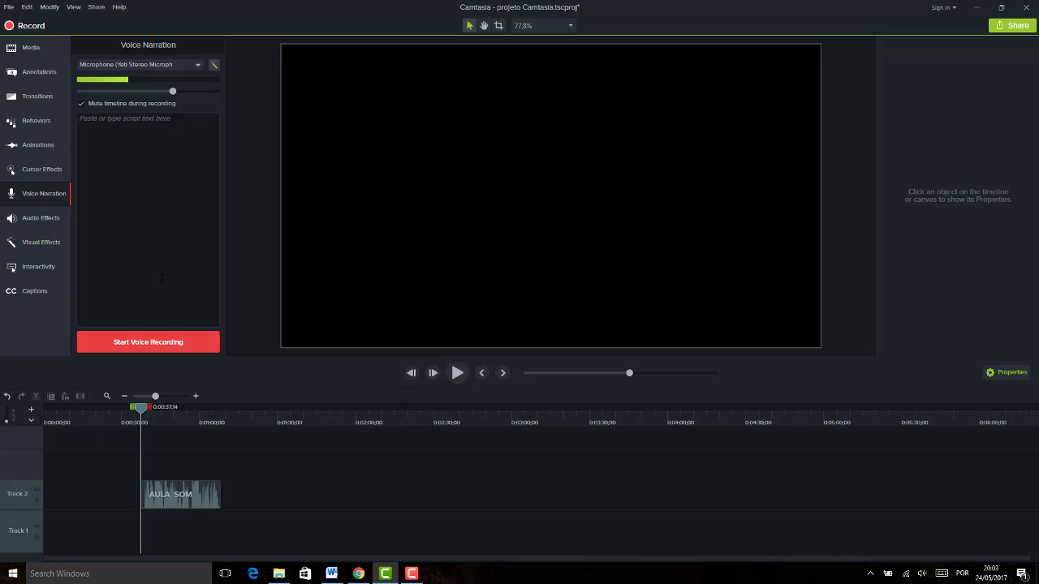
{"action": "left_click", "coordinate": [32, 48]}
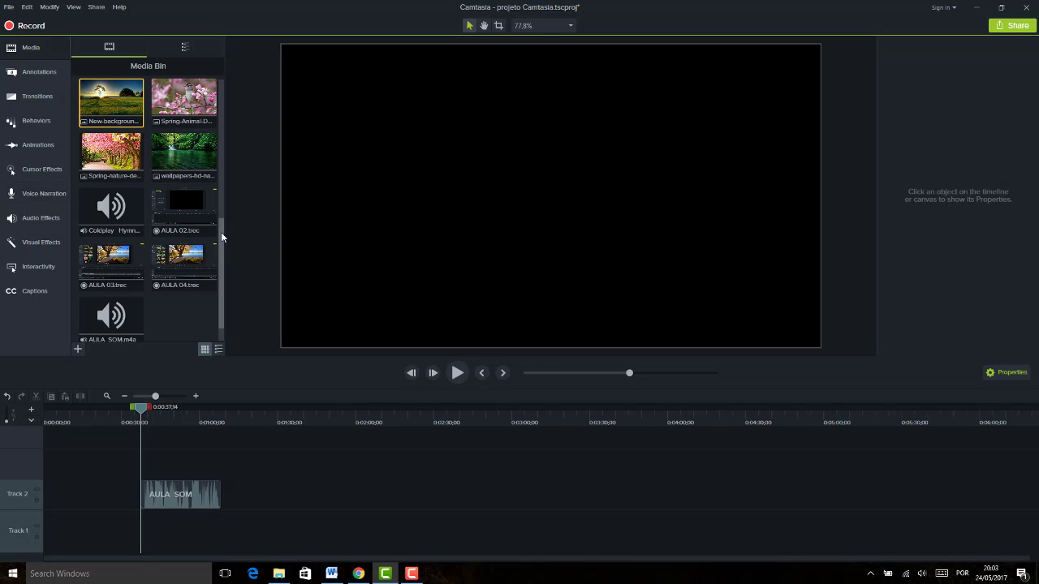
{"action": "left_click", "coordinate": [109, 316]}
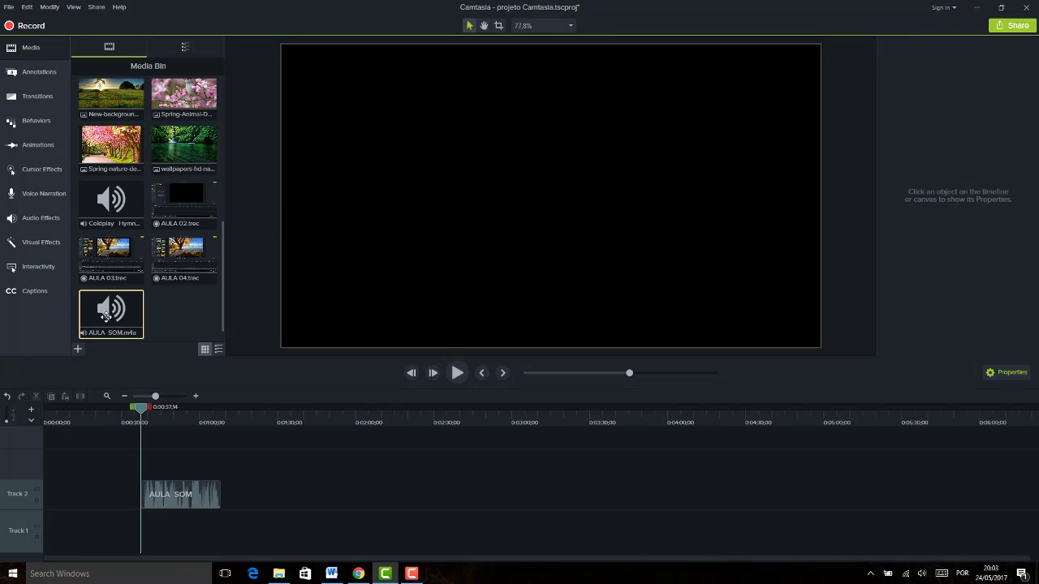
- Delete the AULA SOM clip from Track 2 and preview AULA SOM.m4a from the Media Bin
{"action": "left_click", "coordinate": [177, 488]}
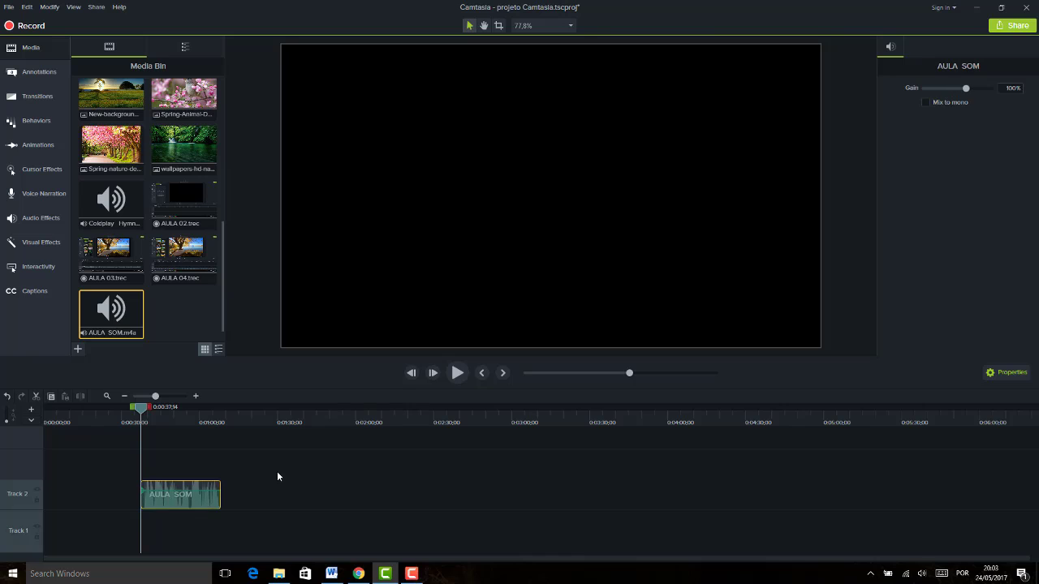
{"action": "key", "text": "Delete"}
{"action": "double_click", "coordinate": [99, 312]}
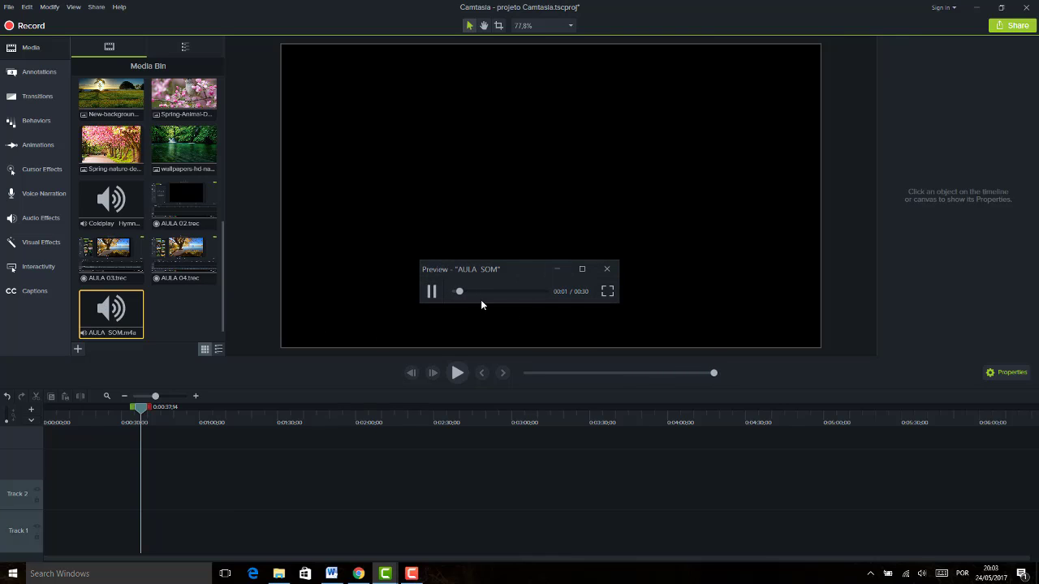
{"action": "left_click", "coordinate": [432, 291]}
{"action": "left_click", "coordinate": [431, 292]}
{"action": "left_click", "coordinate": [432, 292]}
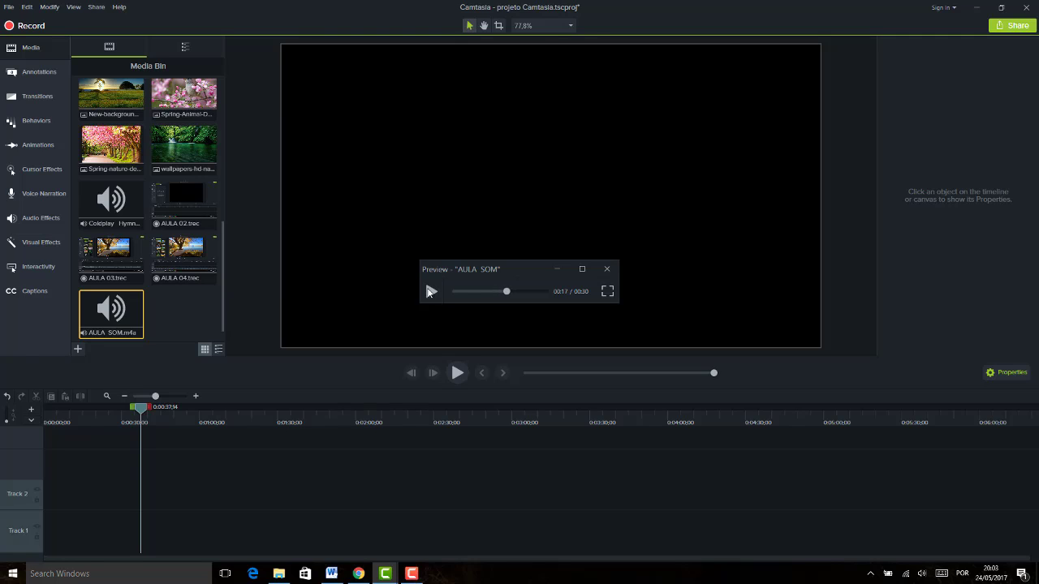
{"action": "left_click", "coordinate": [608, 269]}
- Place AULA SOM.m4a near the start of Track 2 and play part of it on the timeline
{"action": "left_click_drag", "start_coordinate": [115, 310], "coordinate": [85, 504]}
{"action": "left_click", "coordinate": [103, 421]}
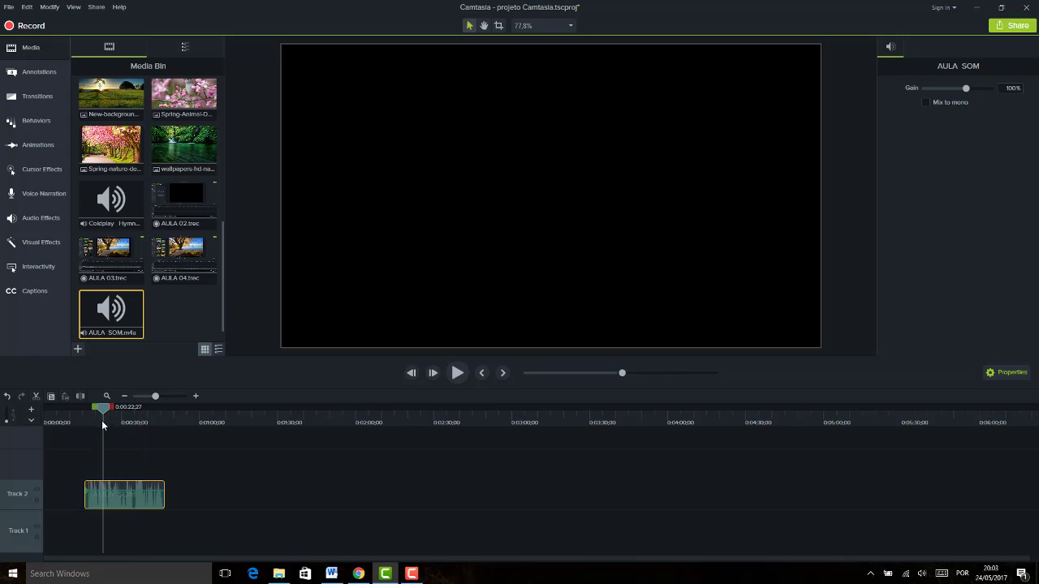
{"action": "left_click", "coordinate": [93, 423]}
{"action": "key", "text": "space"}
{"action": "key", "text": "space"}
- Add the Coldplay song to Track 1, starting at about 10 seconds, and play it together with the narration
{"action": "left_click_drag", "start_coordinate": [111, 199], "coordinate": [71, 547]}
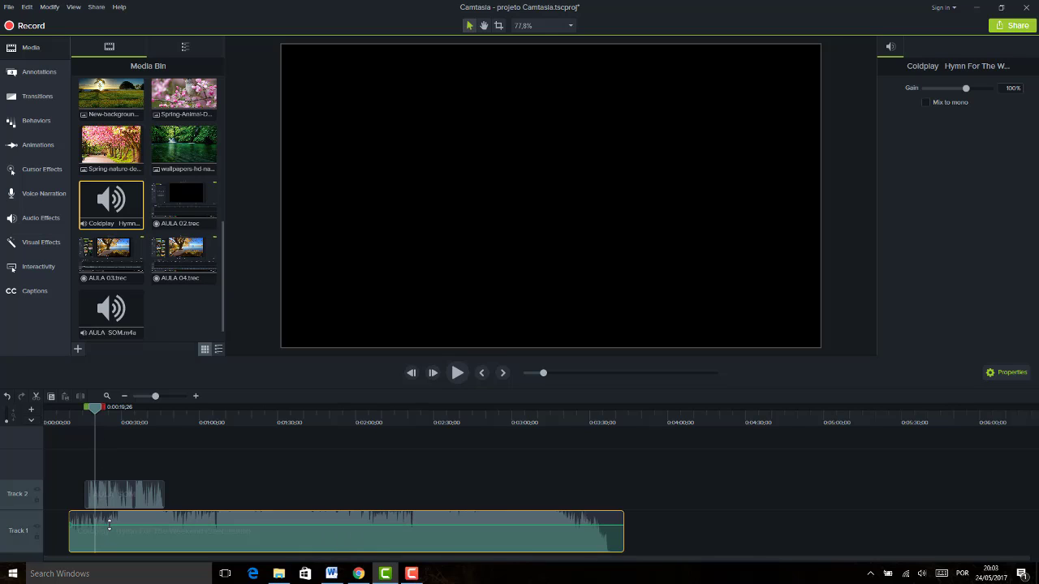
{"action": "key", "text": "space"}
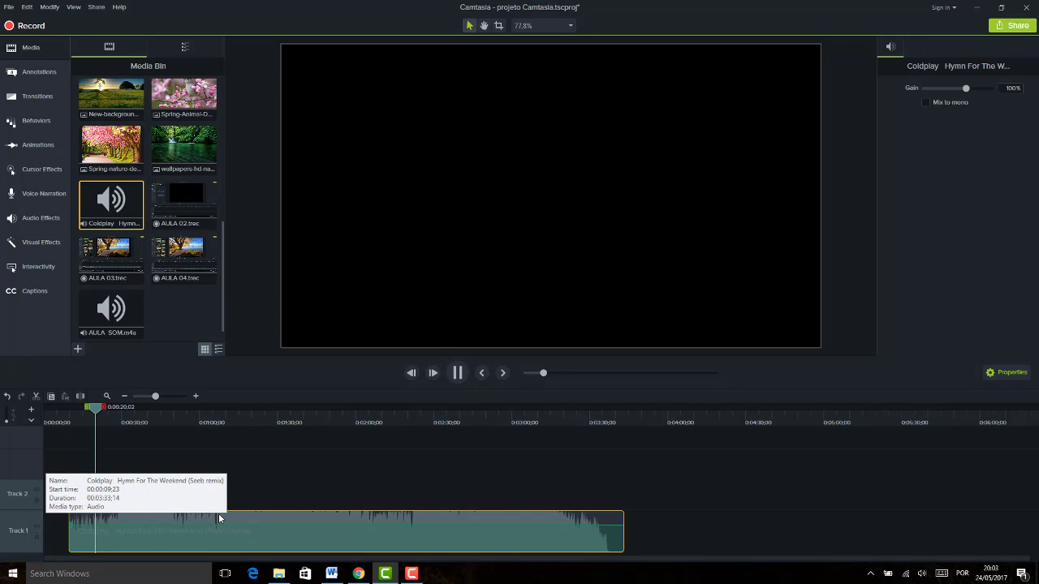
{"action": "key", "text": "space"}
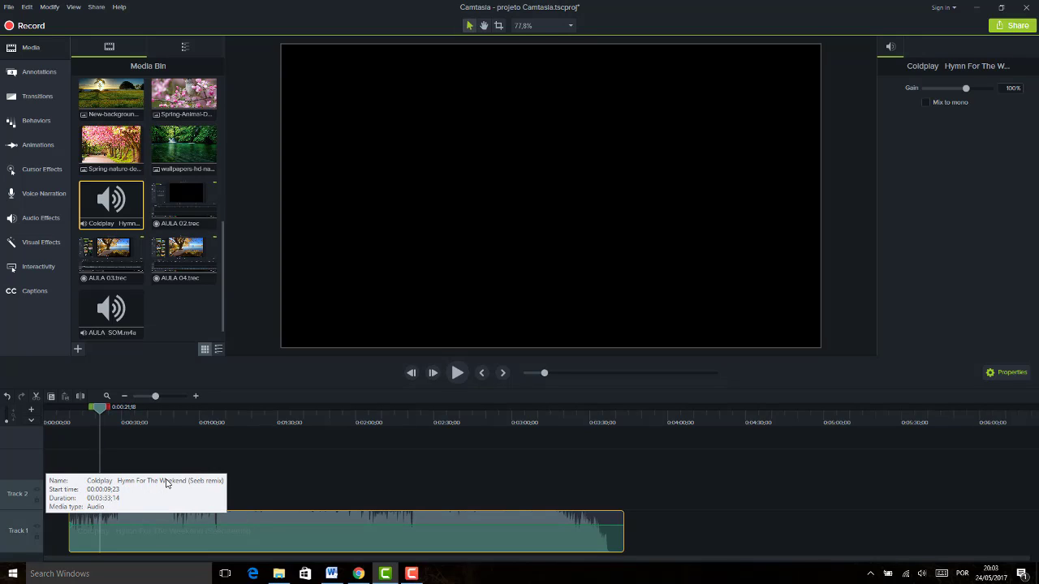
- Lower the Coldplay clip's volume on Track 1 in stages, playing the mix between adjustments
{"action": "left_click_drag", "start_coordinate": [117, 525], "coordinate": [120, 530]}
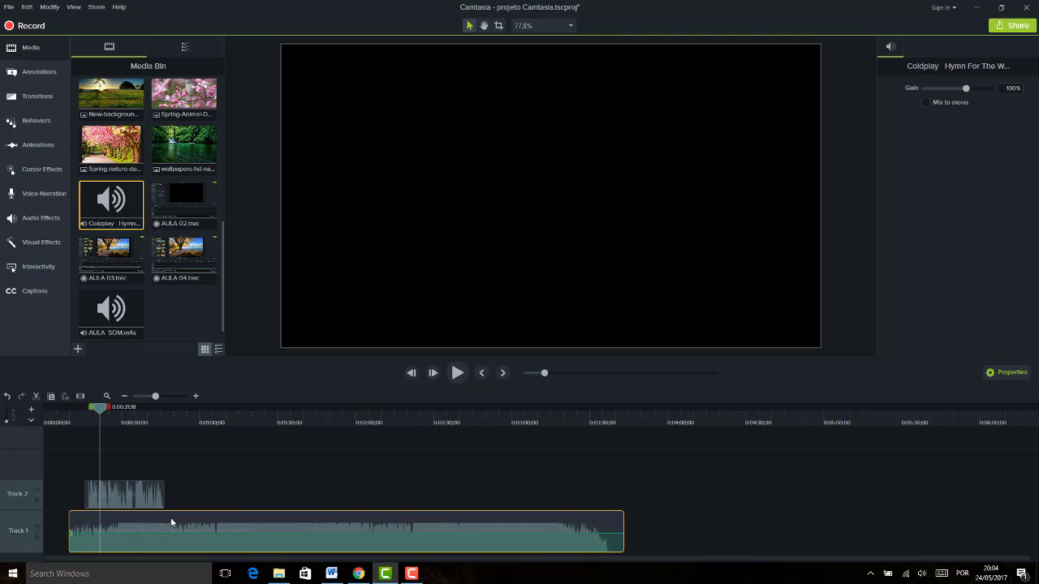
{"action": "key", "text": "space"}
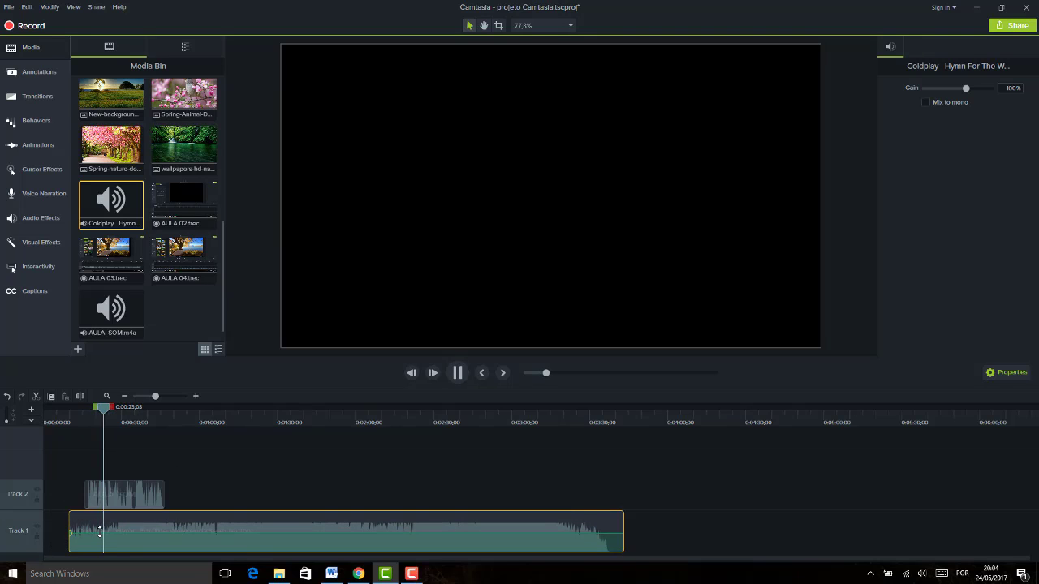
{"action": "left_click_drag", "start_coordinate": [98, 535], "coordinate": [107, 536]}
{"action": "key", "text": "space"}
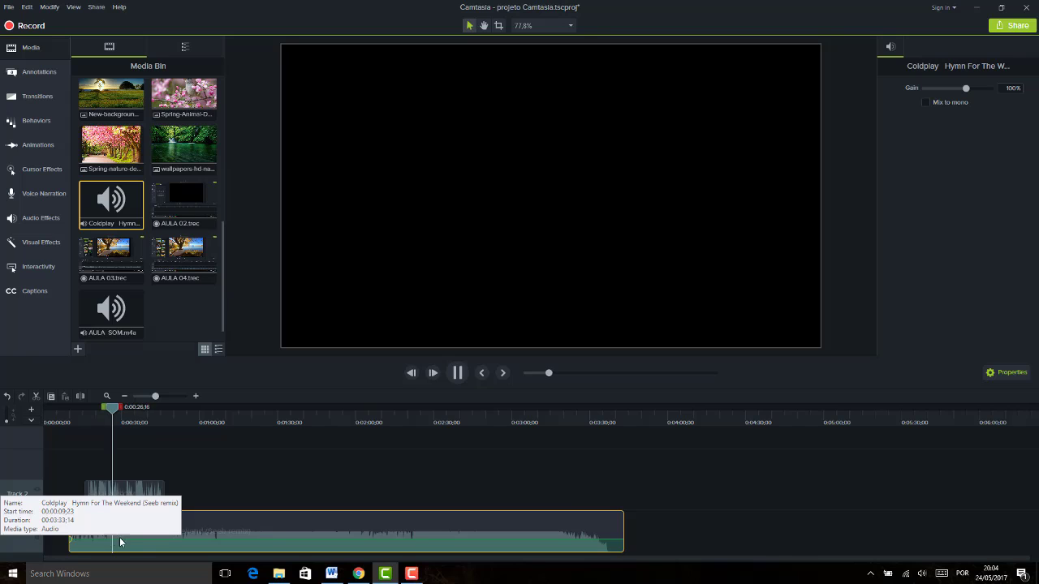
{"action": "left_click_drag", "start_coordinate": [138, 540], "coordinate": [149, 540]}
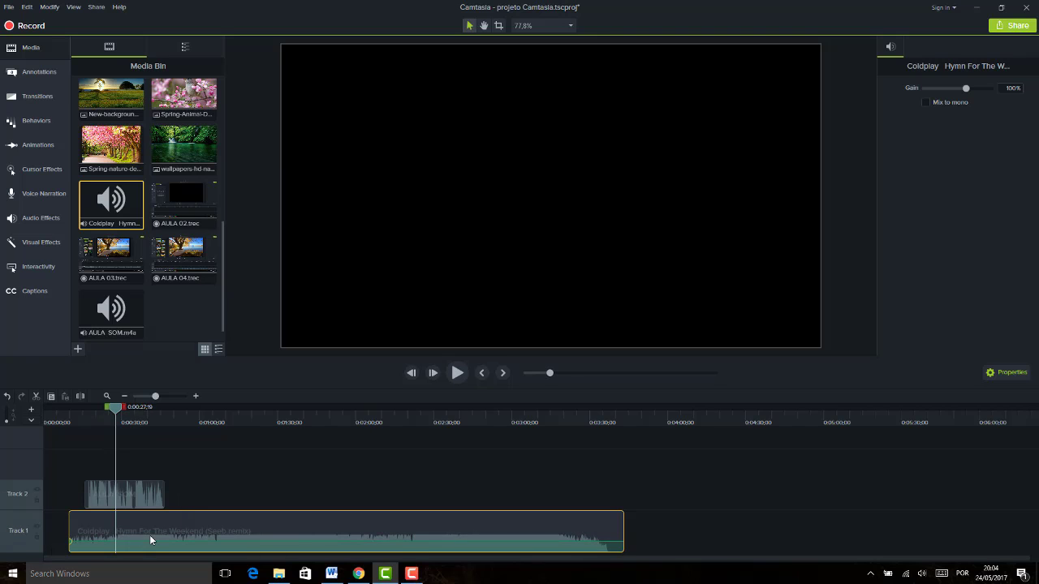
{"action": "key", "text": "space"}
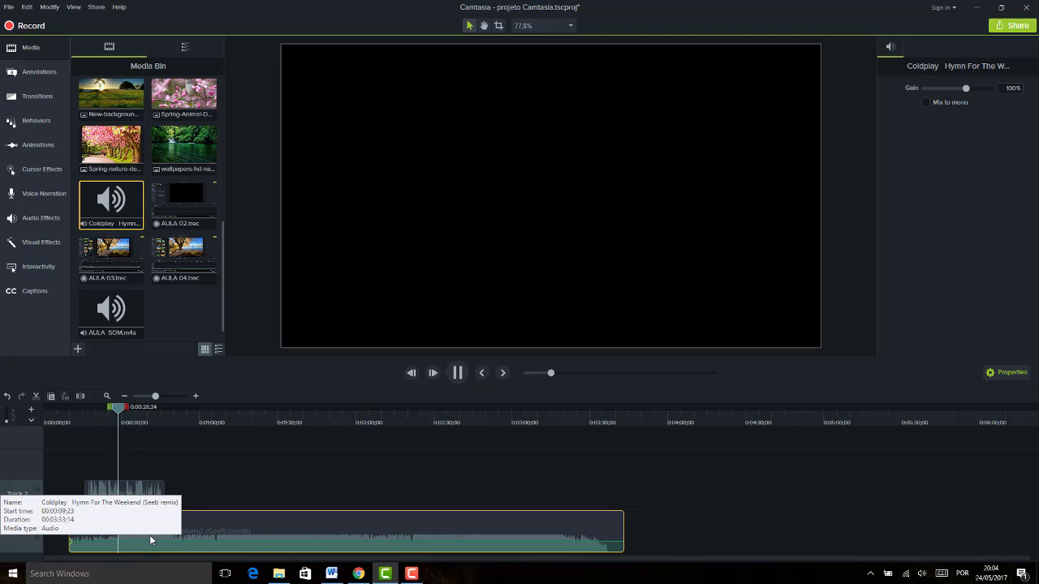
{"action": "key", "text": "space"}
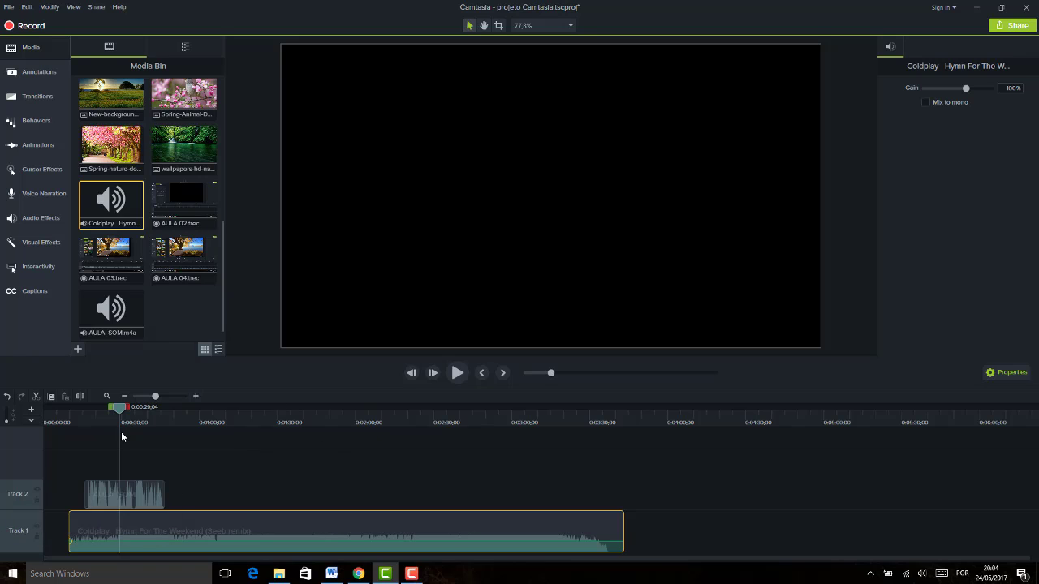
- Raise the gain of the AULA SOM clip on Track 2 to 250% while listening to the mix
{"action": "left_click", "coordinate": [125, 487]}
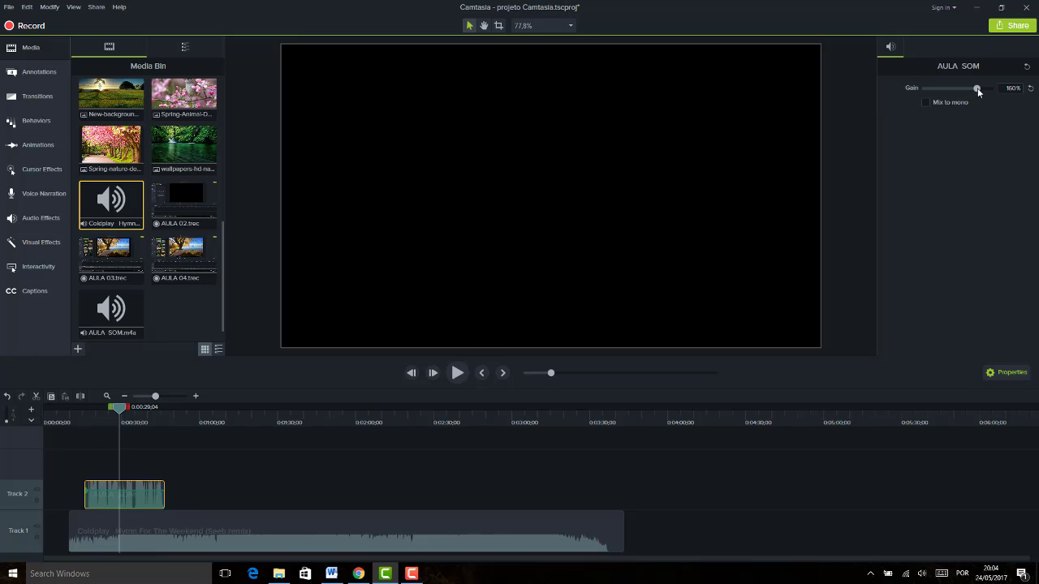
{"action": "mouse_move", "coordinate": [964, 89]}
{"action": "left_mouse_down"}
{"action": "mouse_move", "coordinate": [950, 91]}
{"action": "mouse_move", "coordinate": [967, 90]}
{"action": "left_mouse_up"}
{"action": "key", "text": "space"}
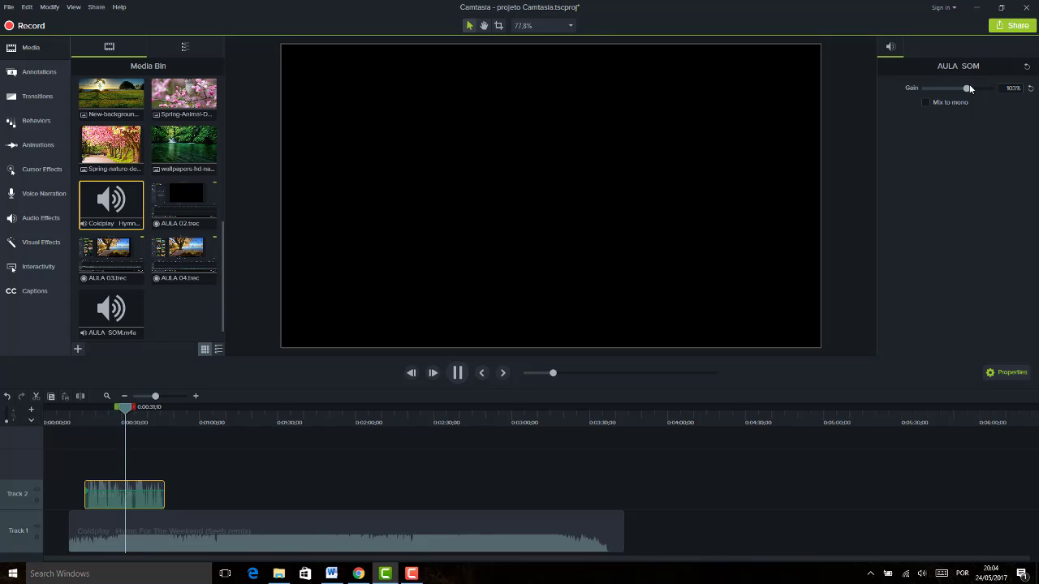
{"action": "left_click_drag", "start_coordinate": [969, 85], "coordinate": [997, 87]}
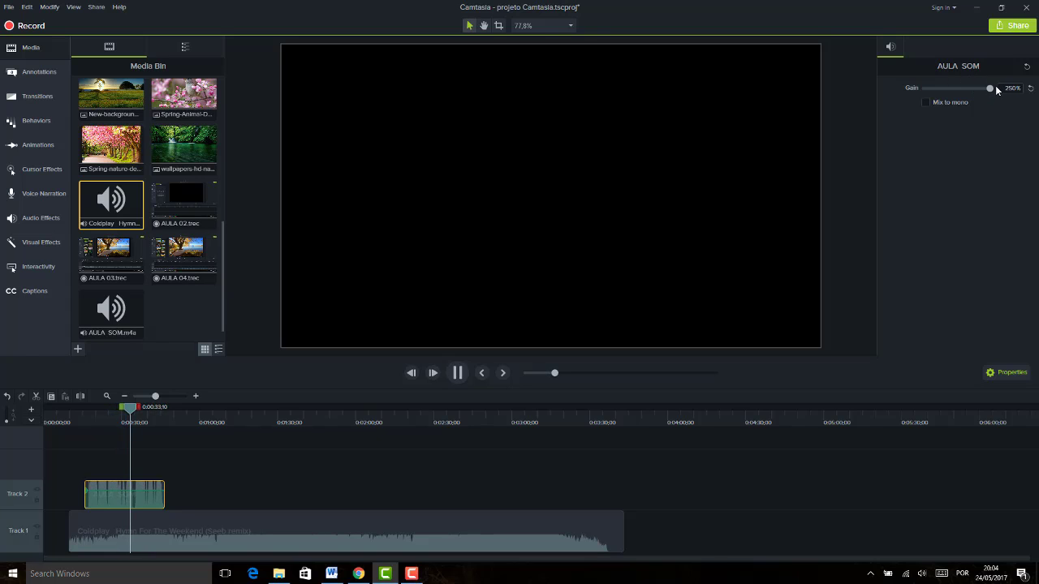
{"action": "key", "text": "space"}
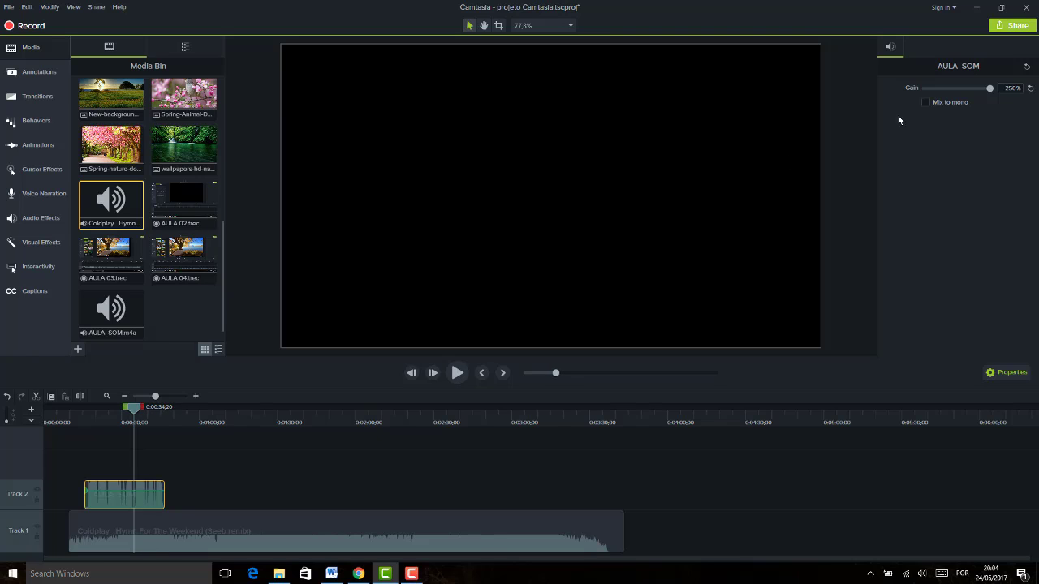
- Turn on Mix to mono for the AULA SOM clip and play a short part of the mix
{"action": "left_click", "coordinate": [925, 103]}
{"action": "left_click", "coordinate": [121, 415]}
{"action": "key", "text": "space"}
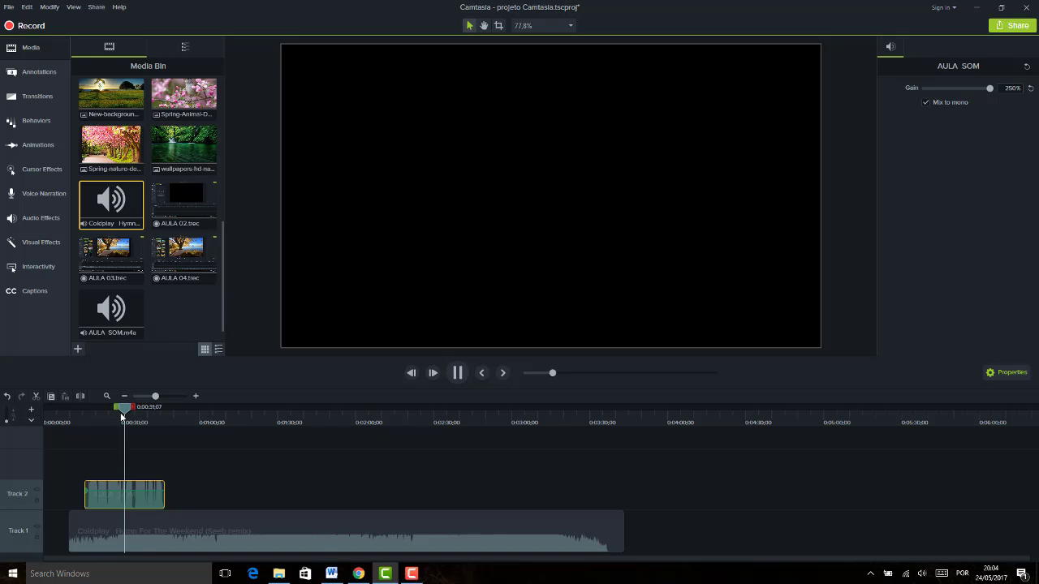
{"action": "key", "text": "space"}
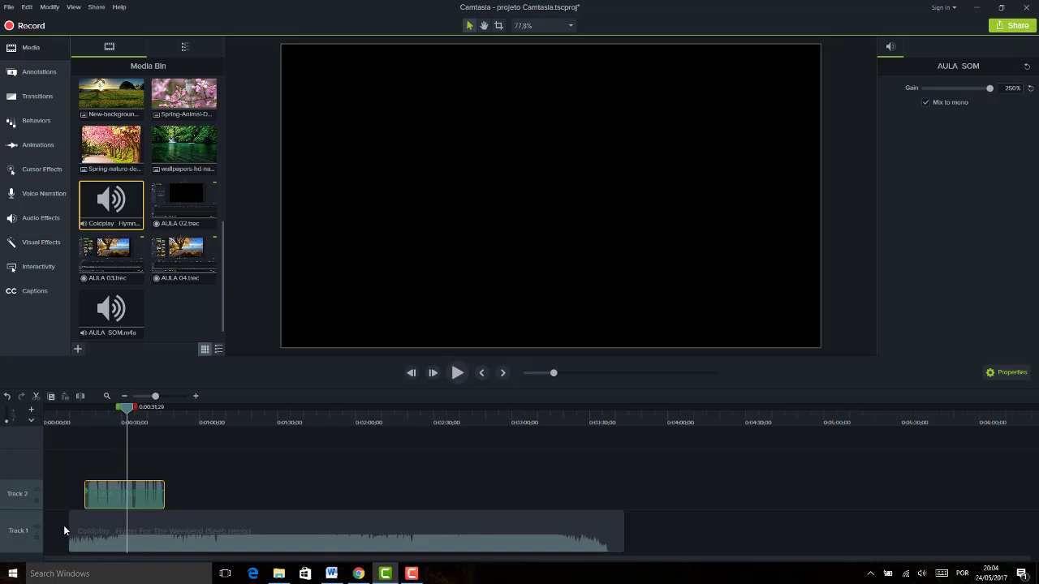
- Disable Track 1 and listen to the AULA SOM clip with Mix to mono turned off
{"action": "left_click", "coordinate": [37, 529]}
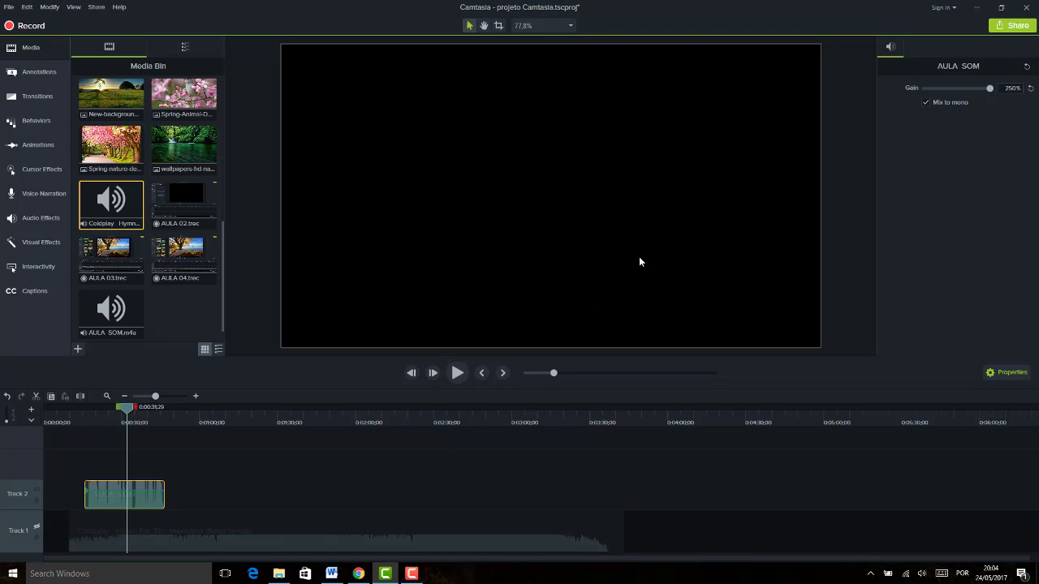
{"action": "left_click", "coordinate": [926, 102]}
{"action": "left_click", "coordinate": [109, 419]}
{"action": "key", "text": "space"}
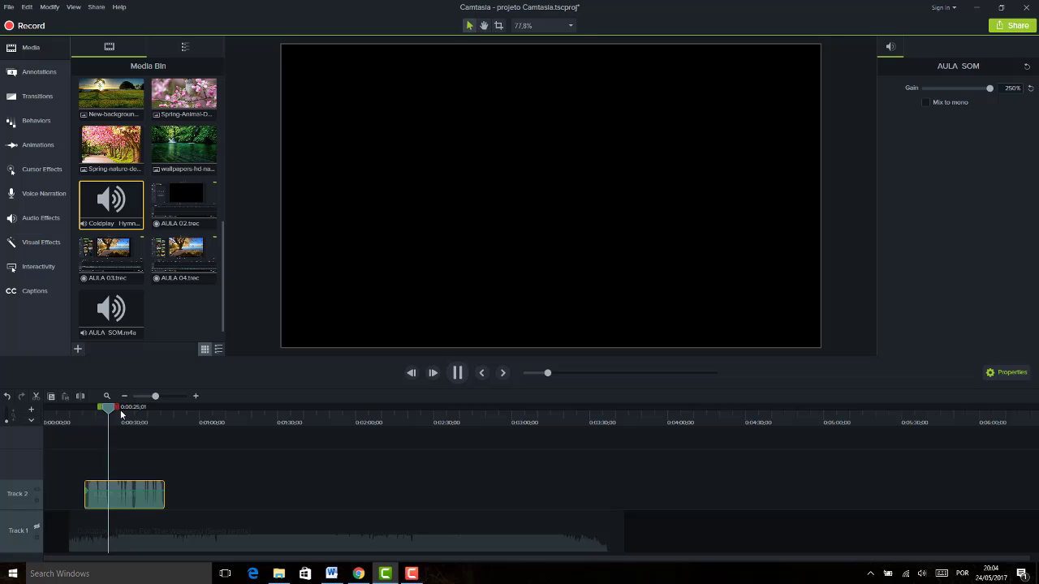
{"action": "key", "text": "space"}
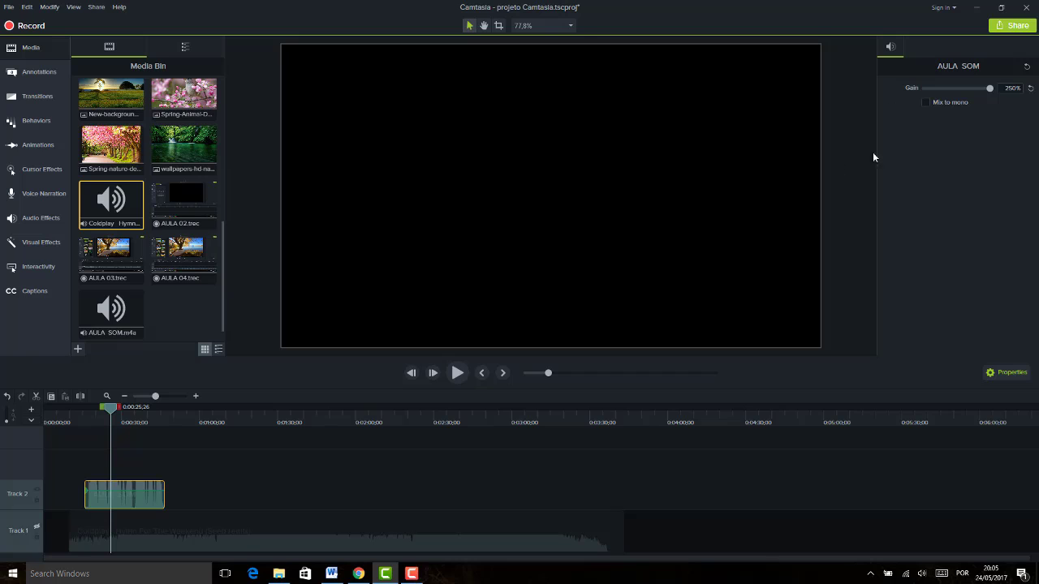
- Turn Mix to mono back on for the AULA SOM clip and listen to the narration alone
{"action": "left_click", "coordinate": [926, 103]}
{"action": "key", "text": "space"}
{"action": "key", "text": "space"}
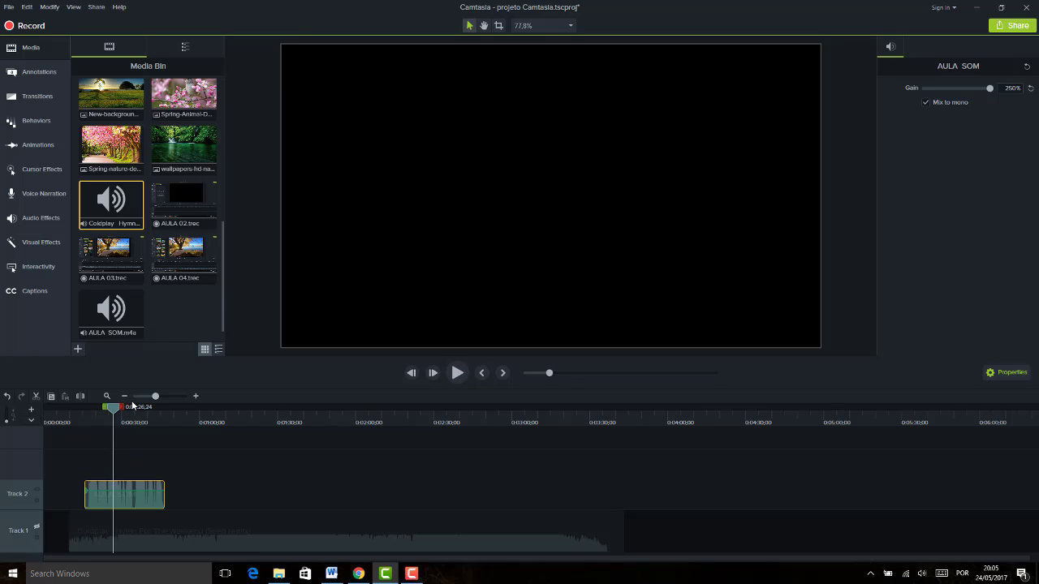
{"action": "key", "text": "space"}
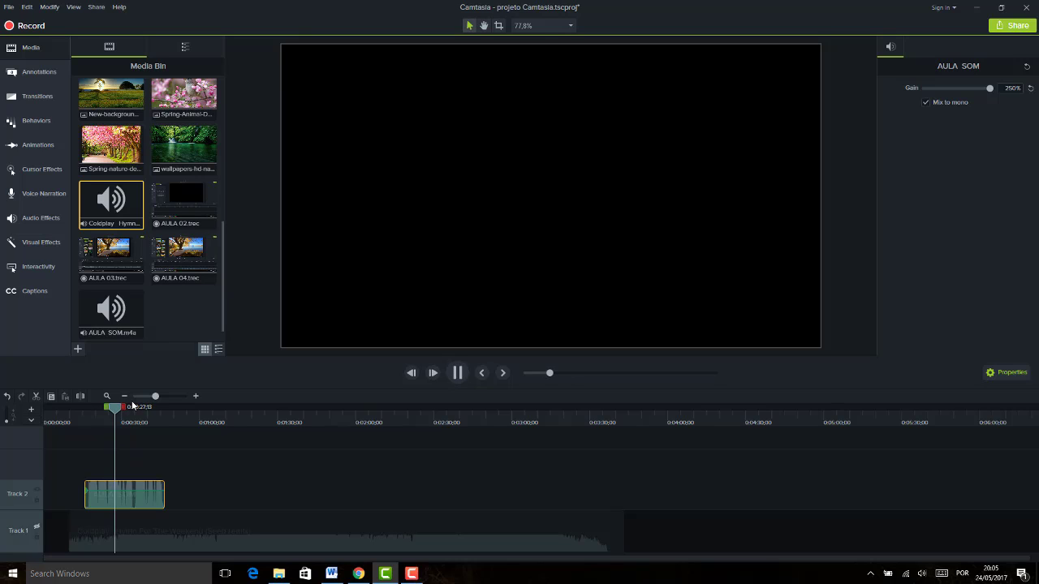
{"action": "key", "text": "space"}
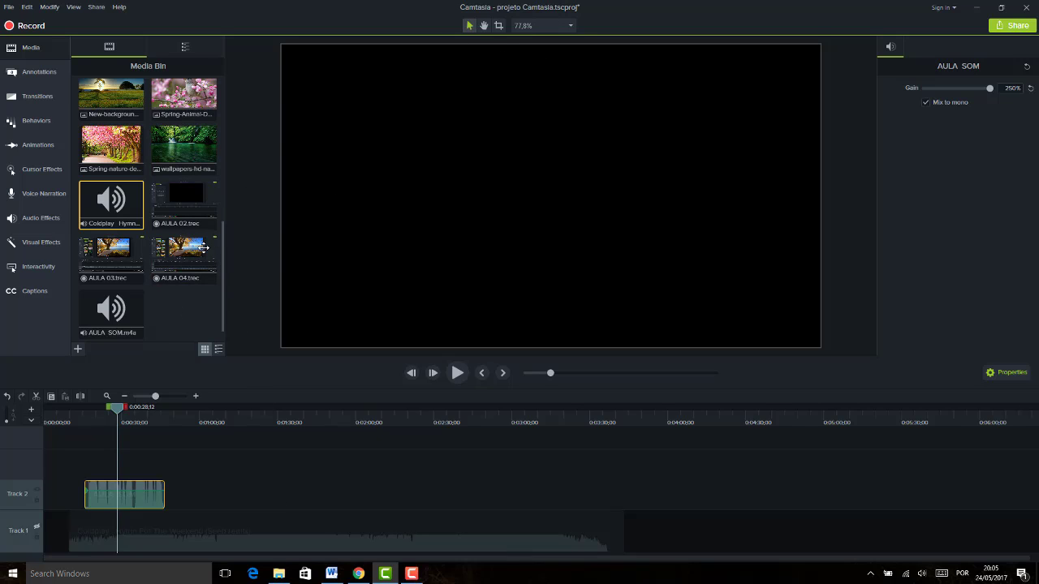
- Examine the file details of AULA SOM.m4a in the Media Bin, including its length, size and audio format
{"action": "left_click", "coordinate": [114, 315]}
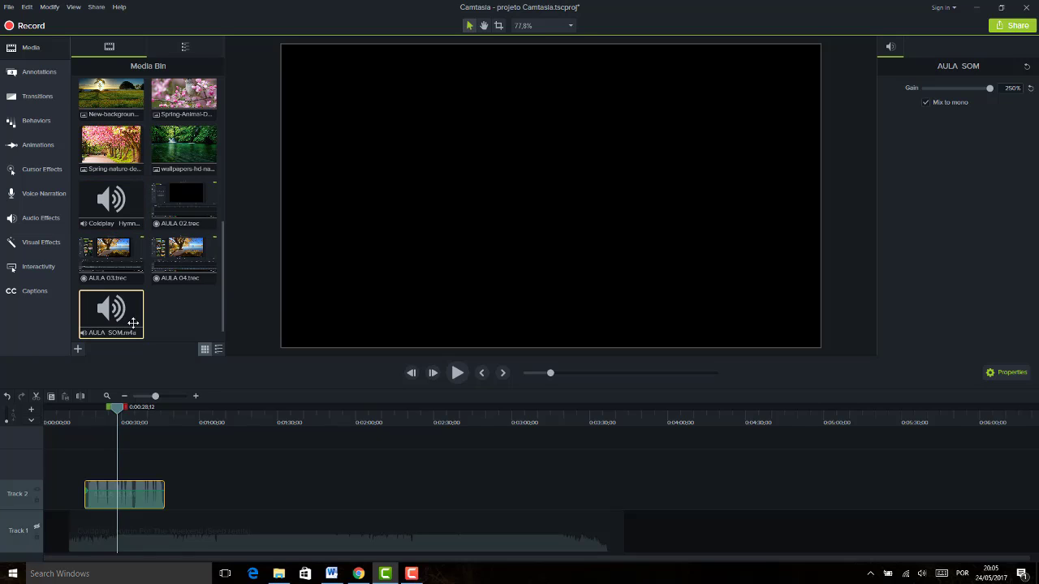
{"action": "right_click", "coordinate": [130, 324]}
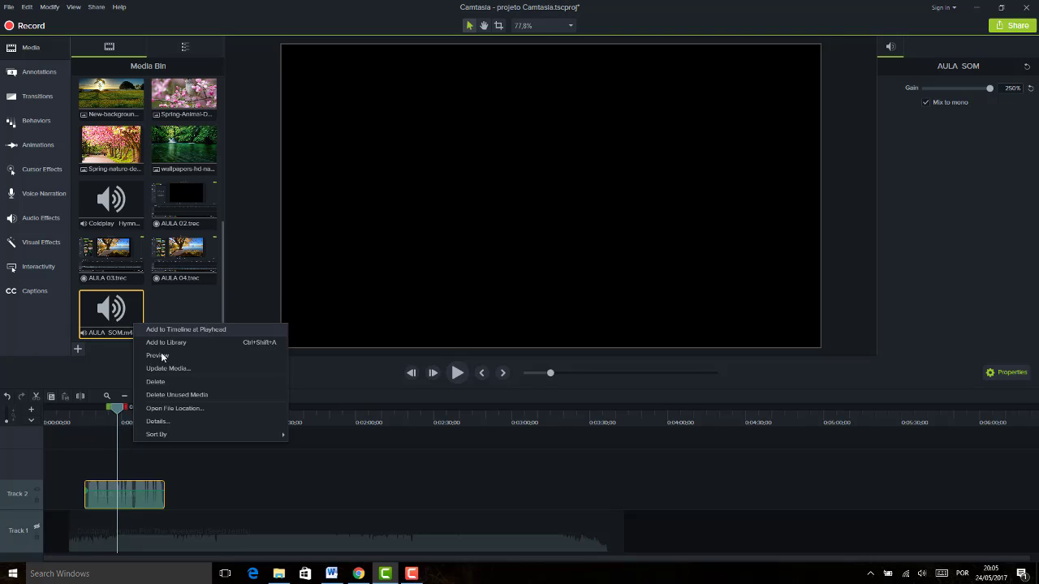
{"action": "left_click", "coordinate": [184, 422]}
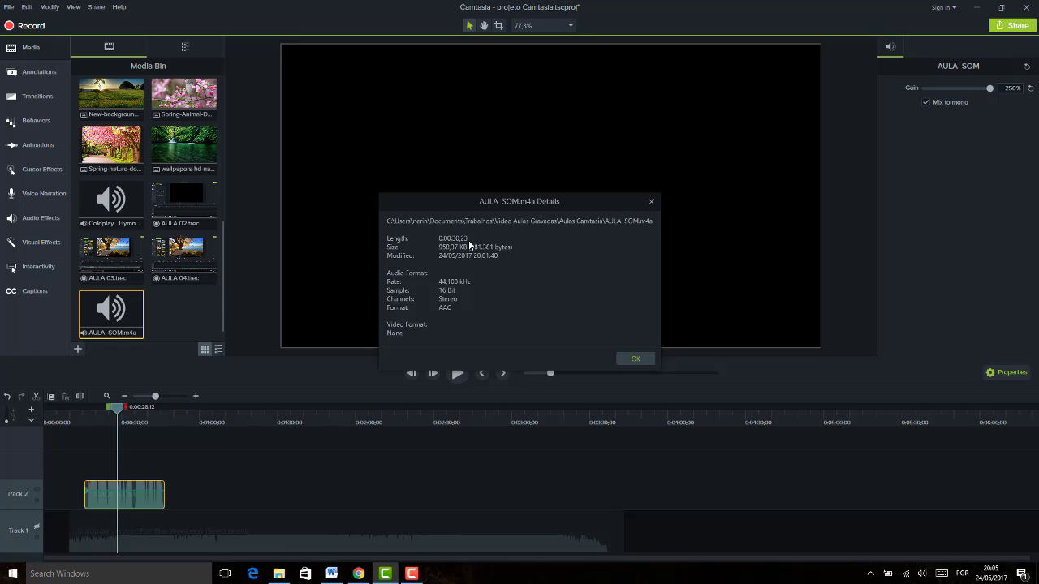
{"action": "left_click", "coordinate": [651, 202]}
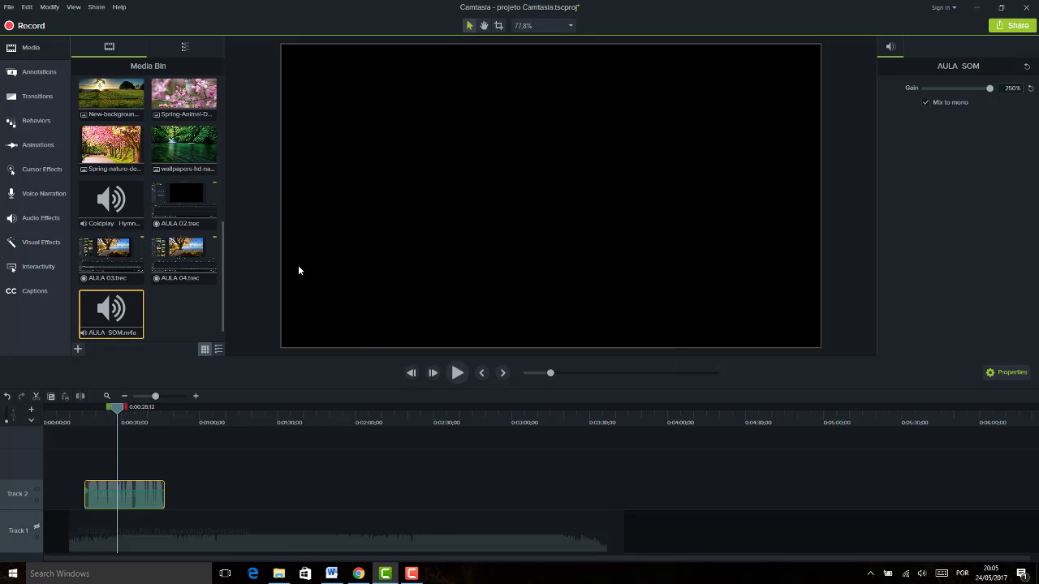
{"action": "right_click", "coordinate": [116, 311]}
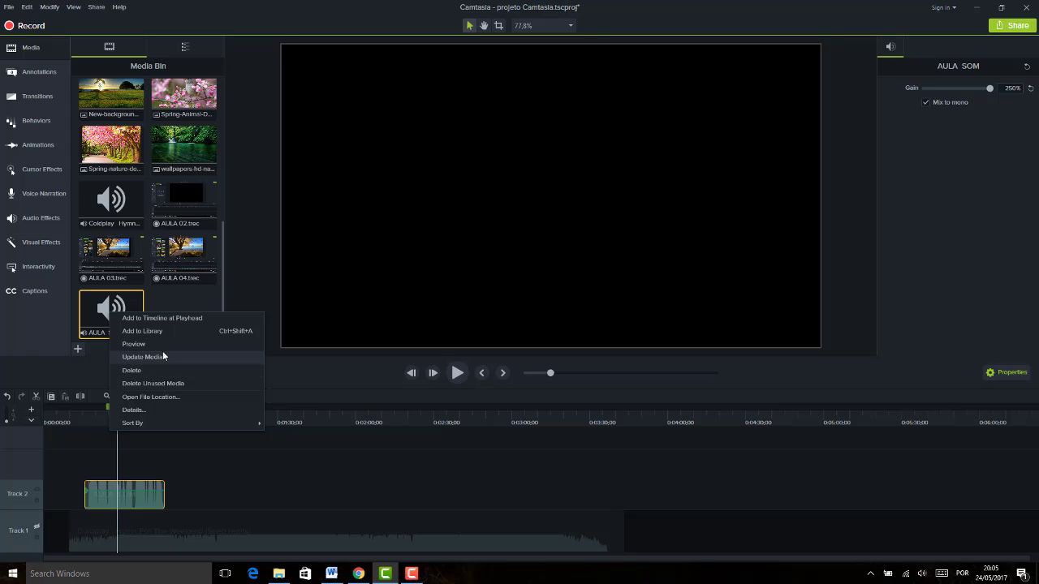
{"action": "left_click", "coordinate": [169, 410]}
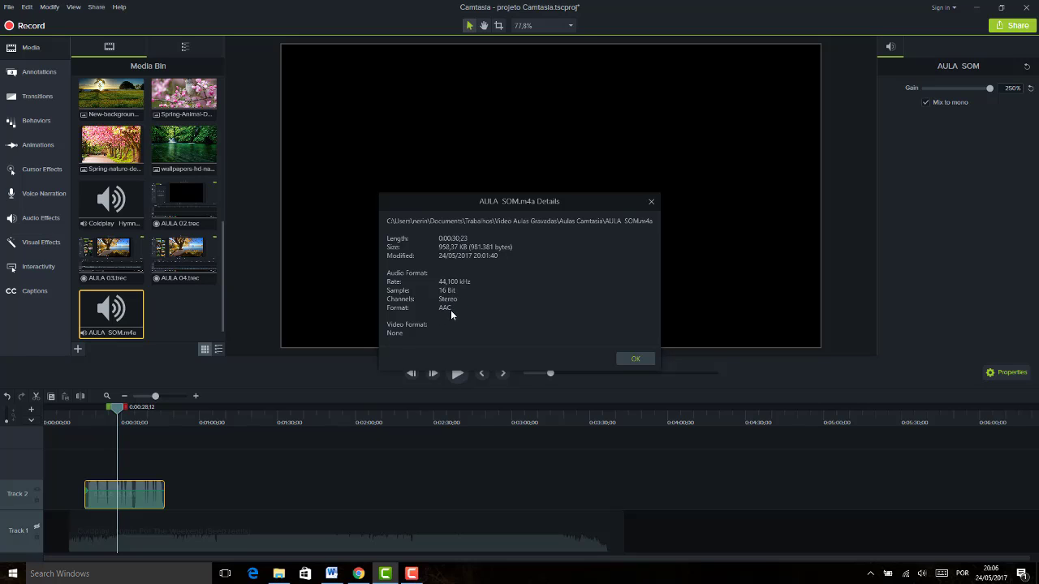
{"action": "left_click", "coordinate": [632, 360]}
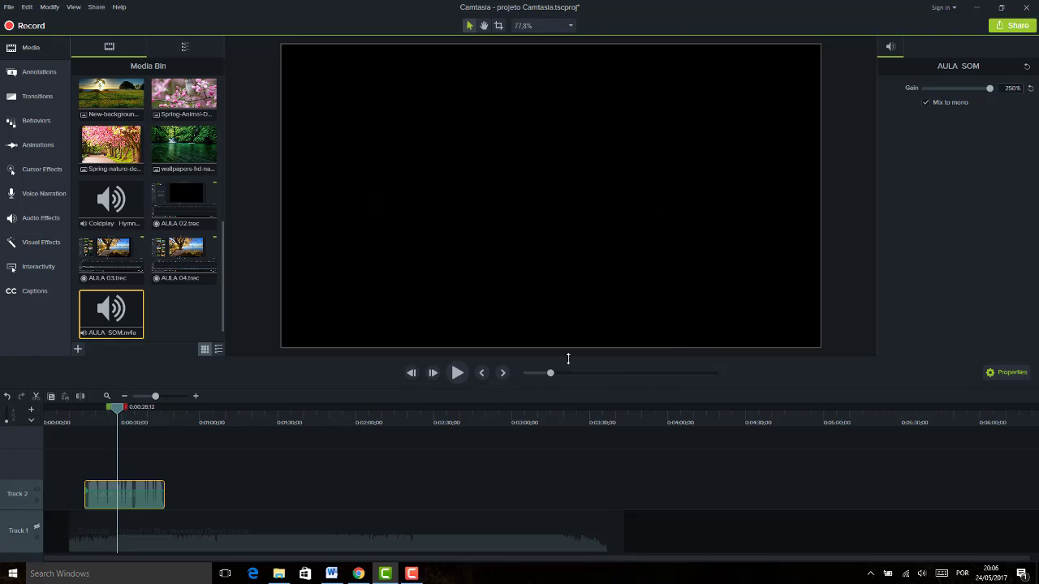
{"action": "left_click", "coordinate": [208, 475]}
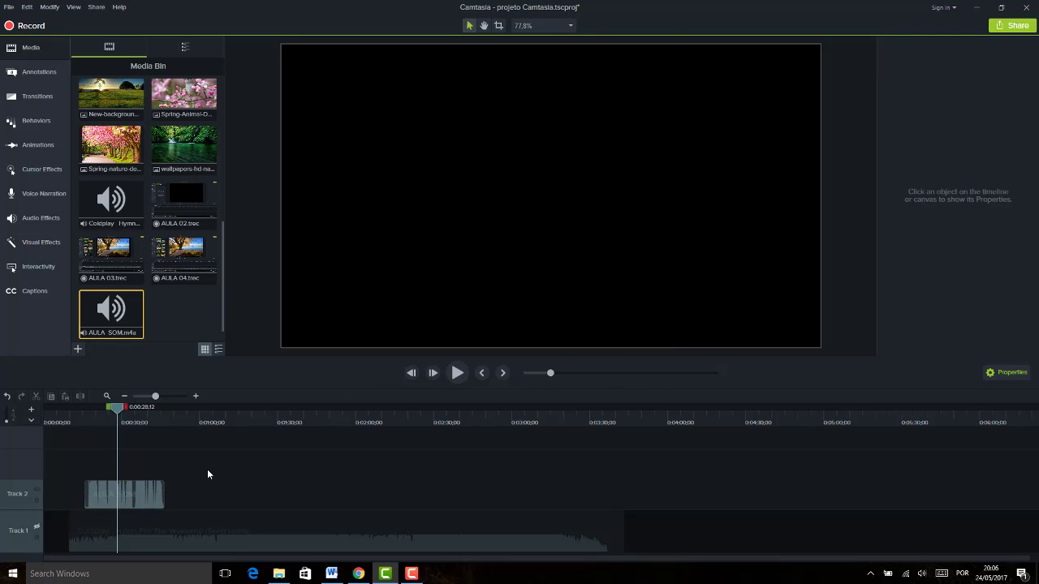